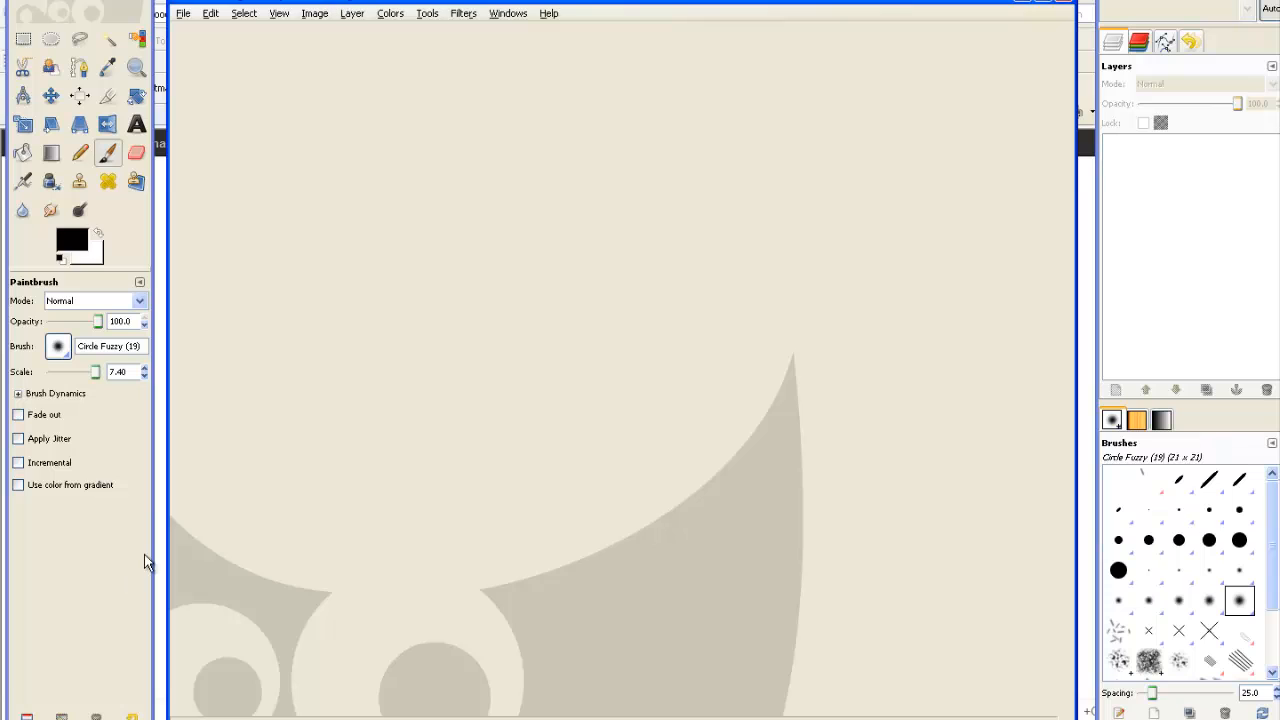
key("super")
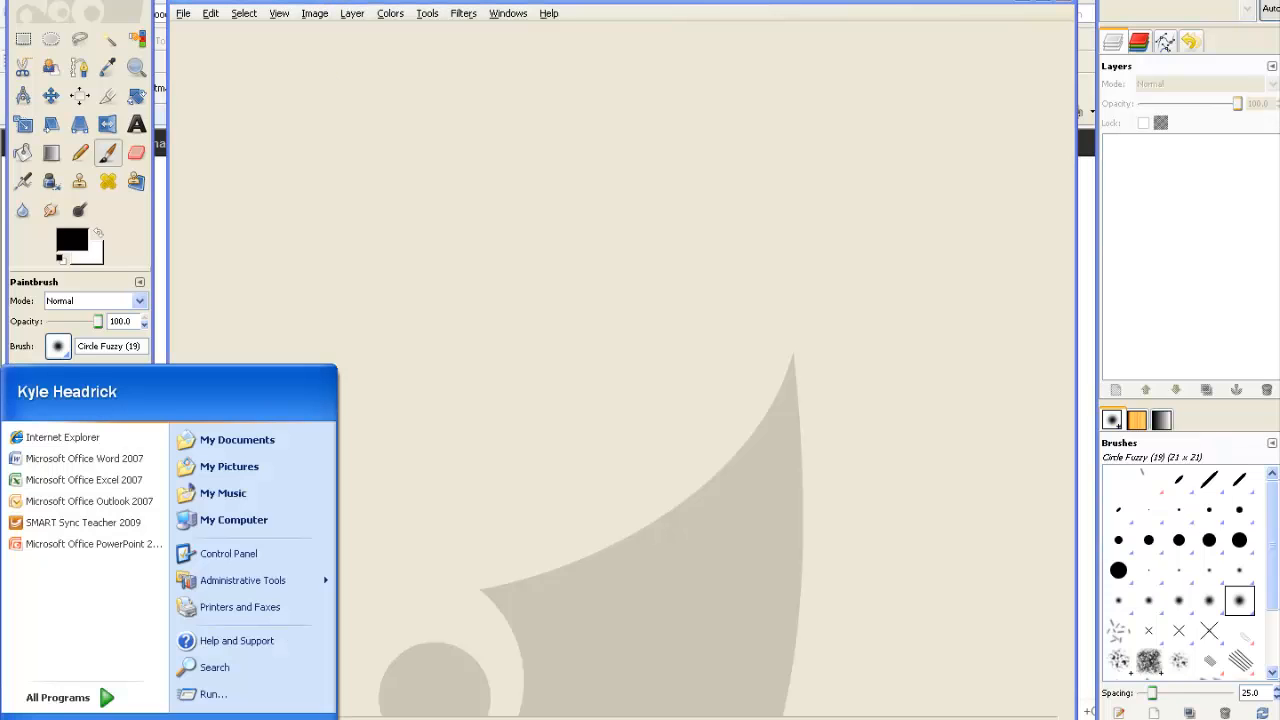
left_click(62, 700)
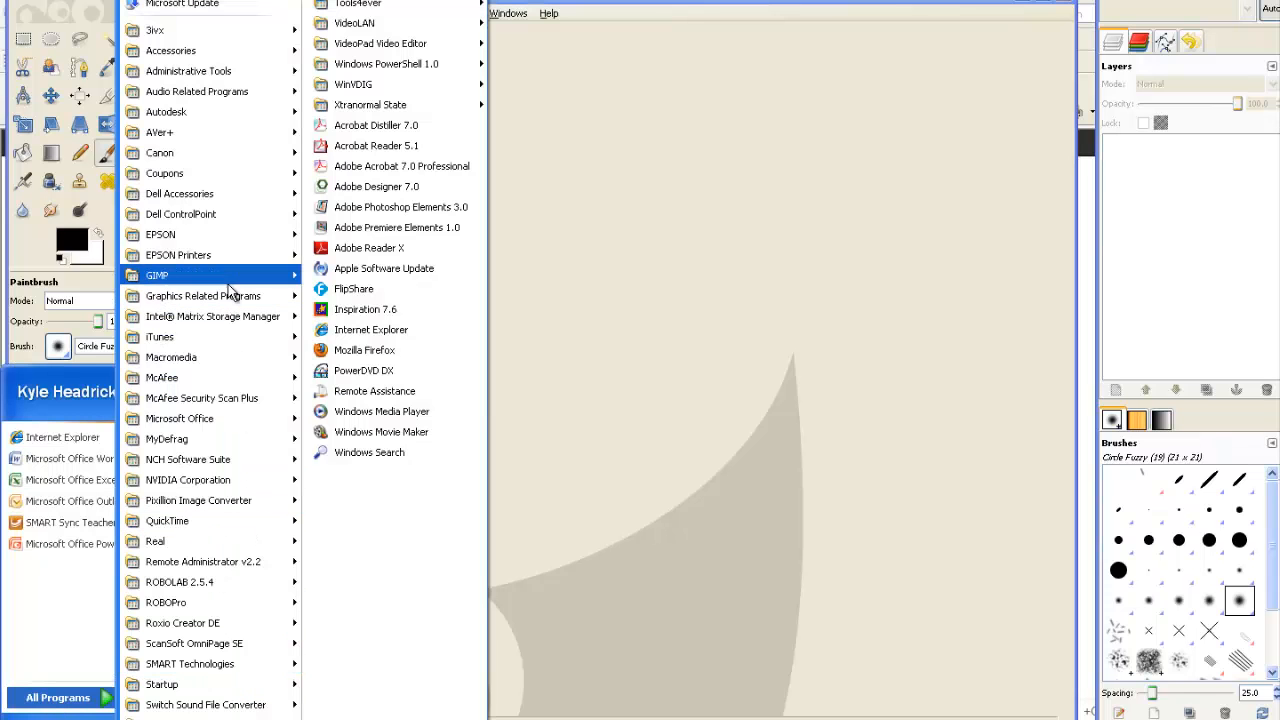
mouse_move(295, 276)
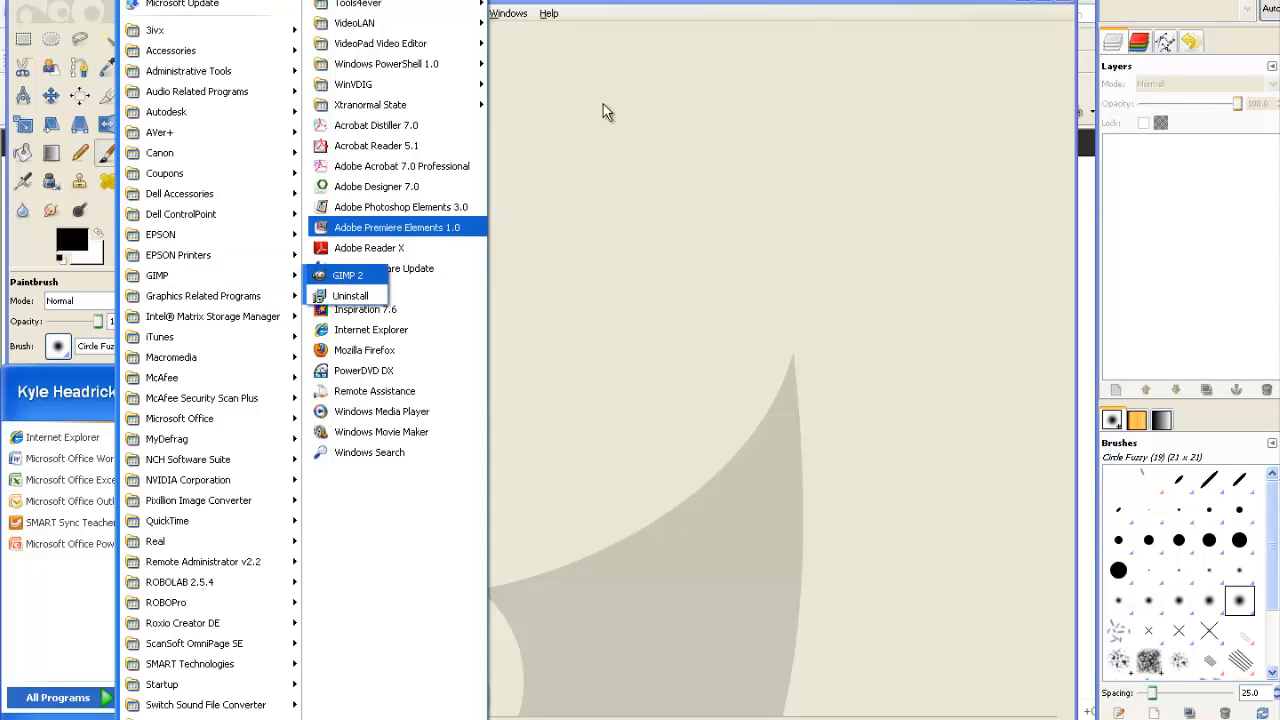
left_click(660, 4)
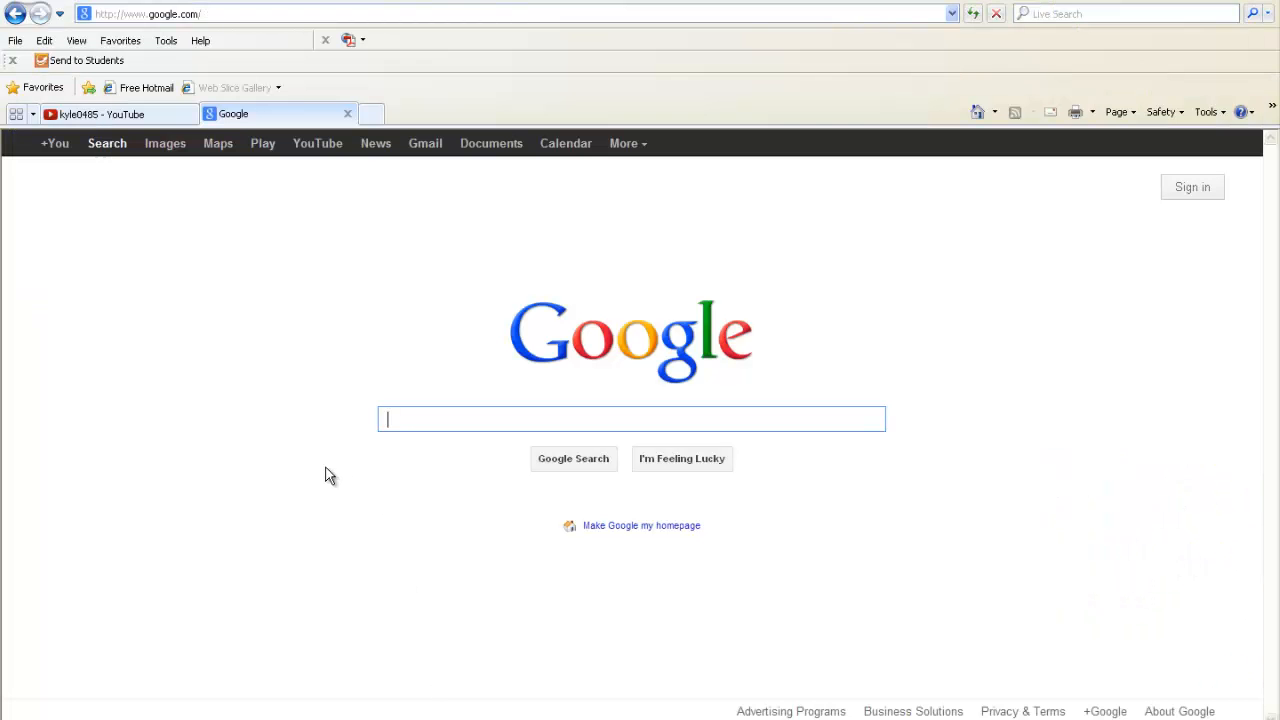
- Search Google for morguefile in the web browser and open the Morguefile.com free stock photos site
type("morgu")
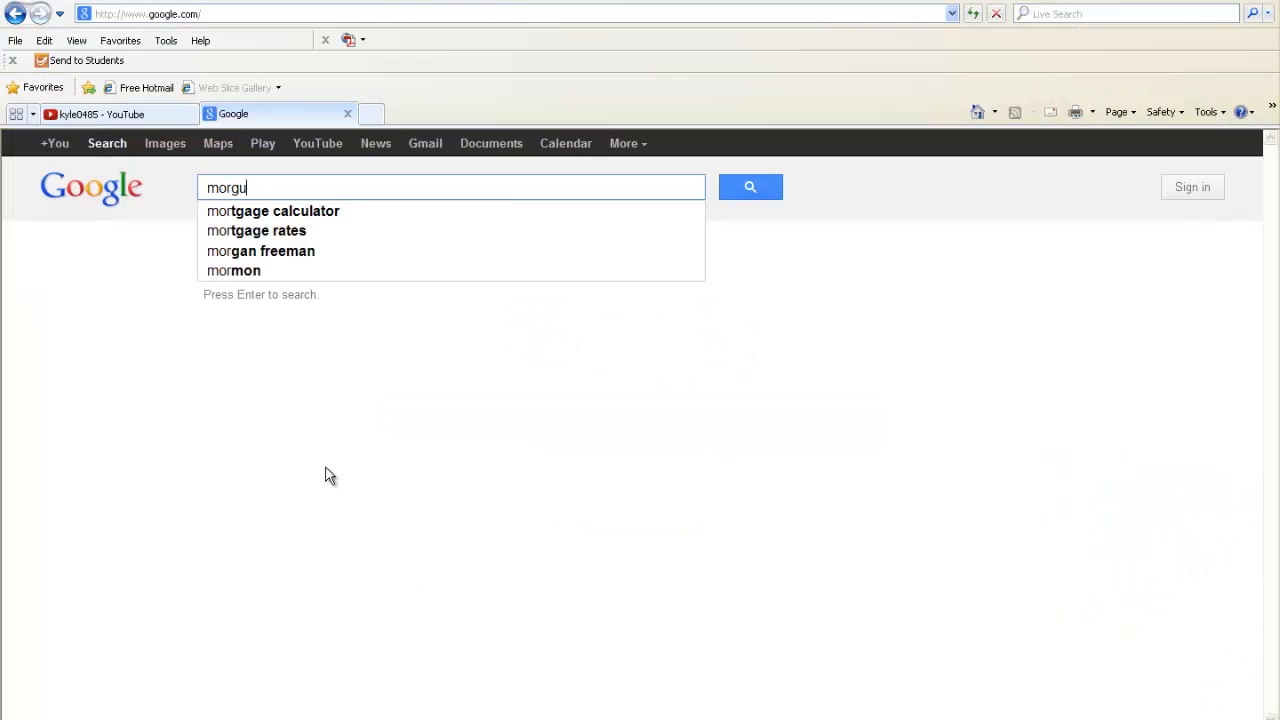
type("efile")
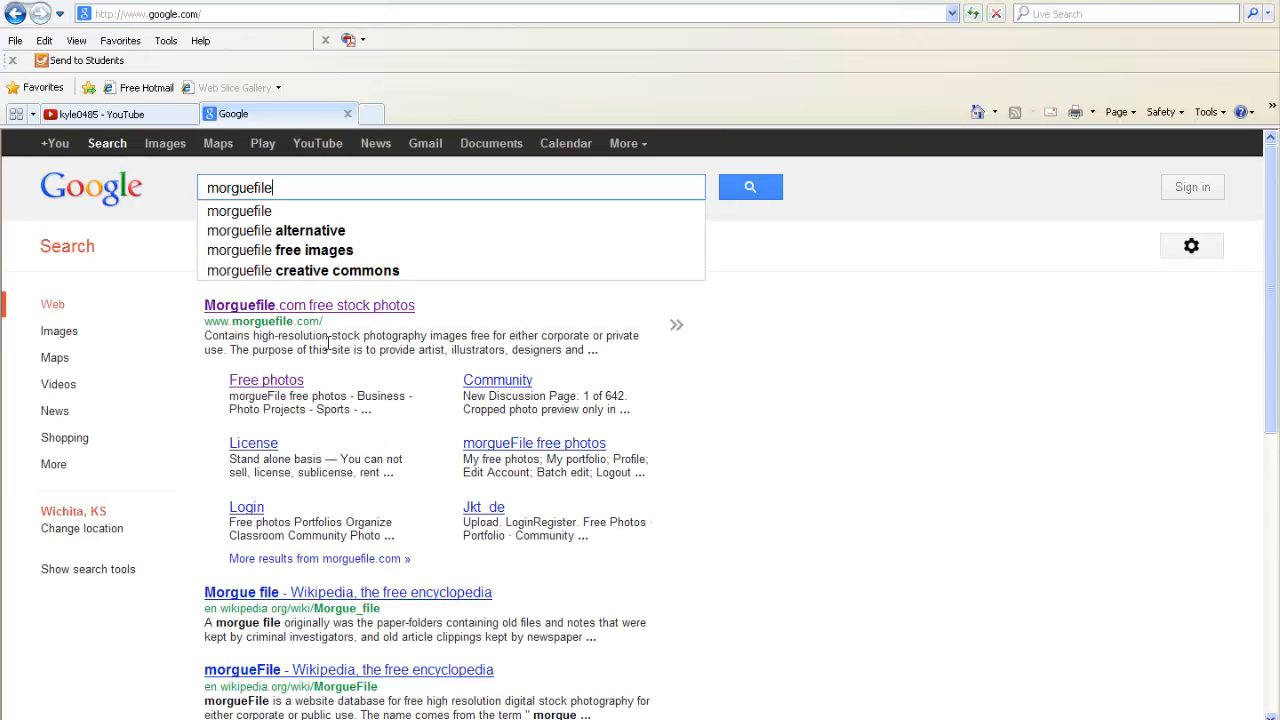
key("Return")
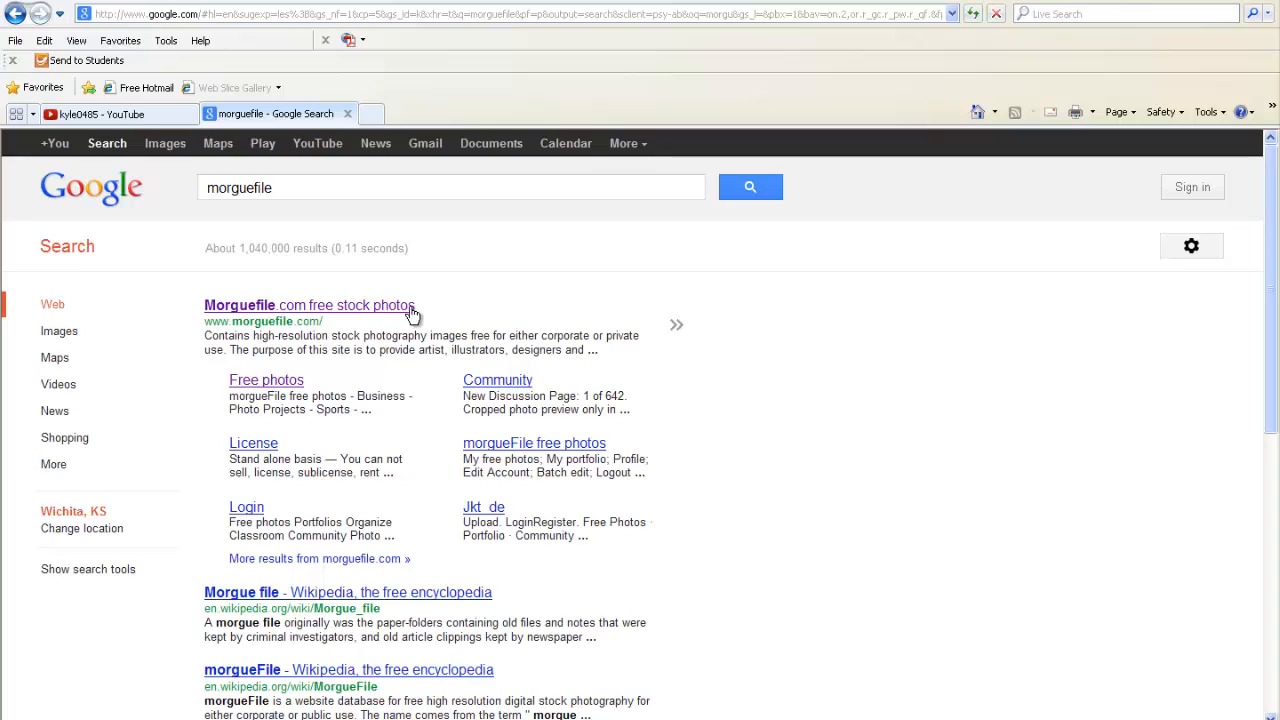
left_click(316, 313)
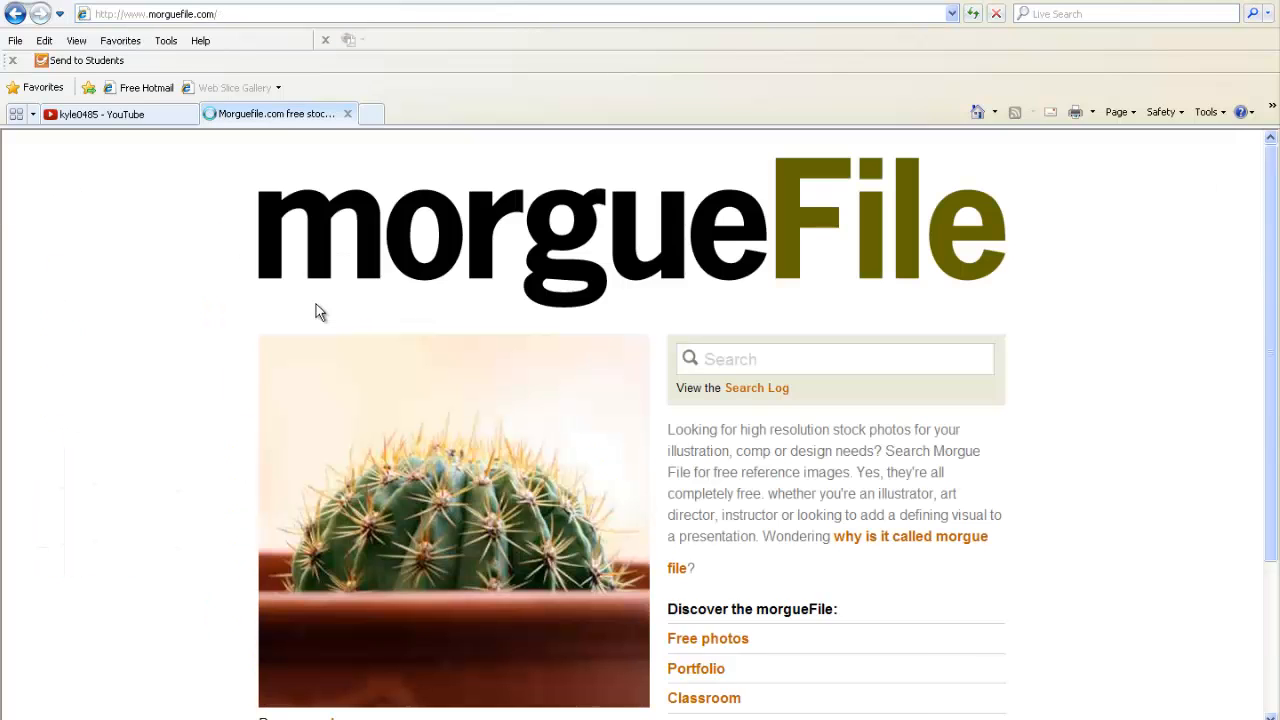
- Search the morgueFile photo library for flower
left_click(740, 358)
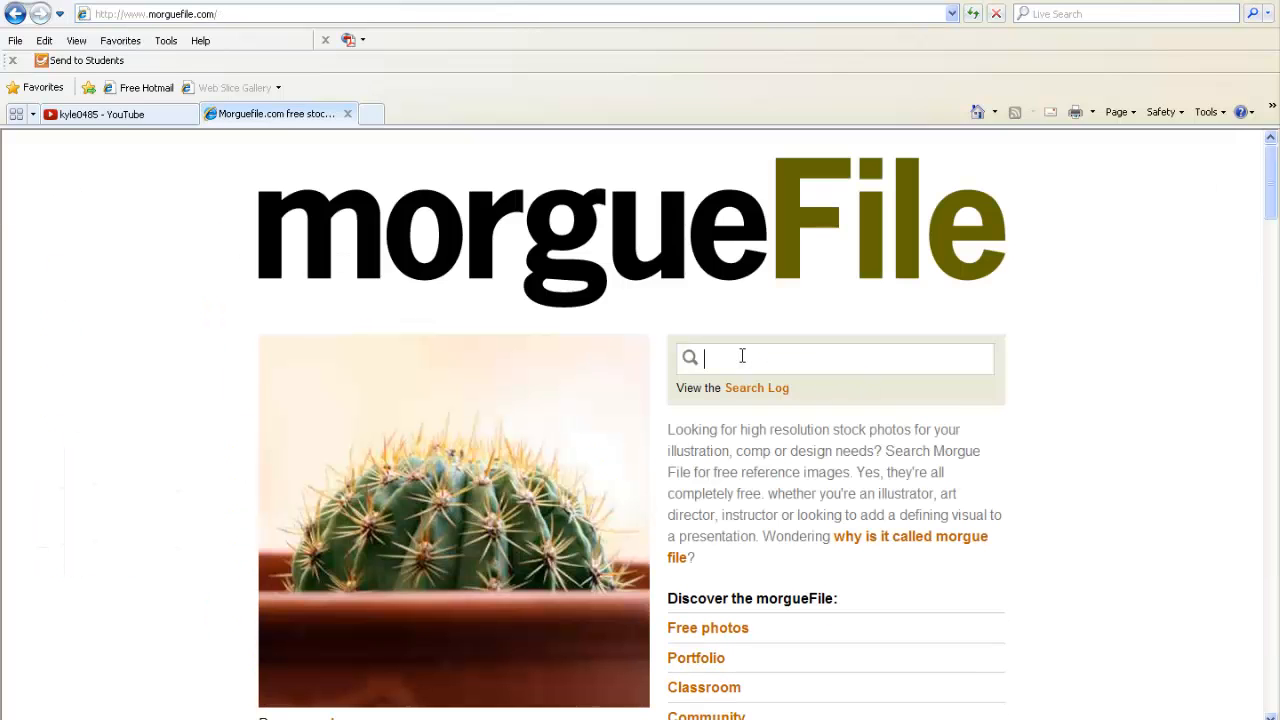
type("flower")
key("Return")
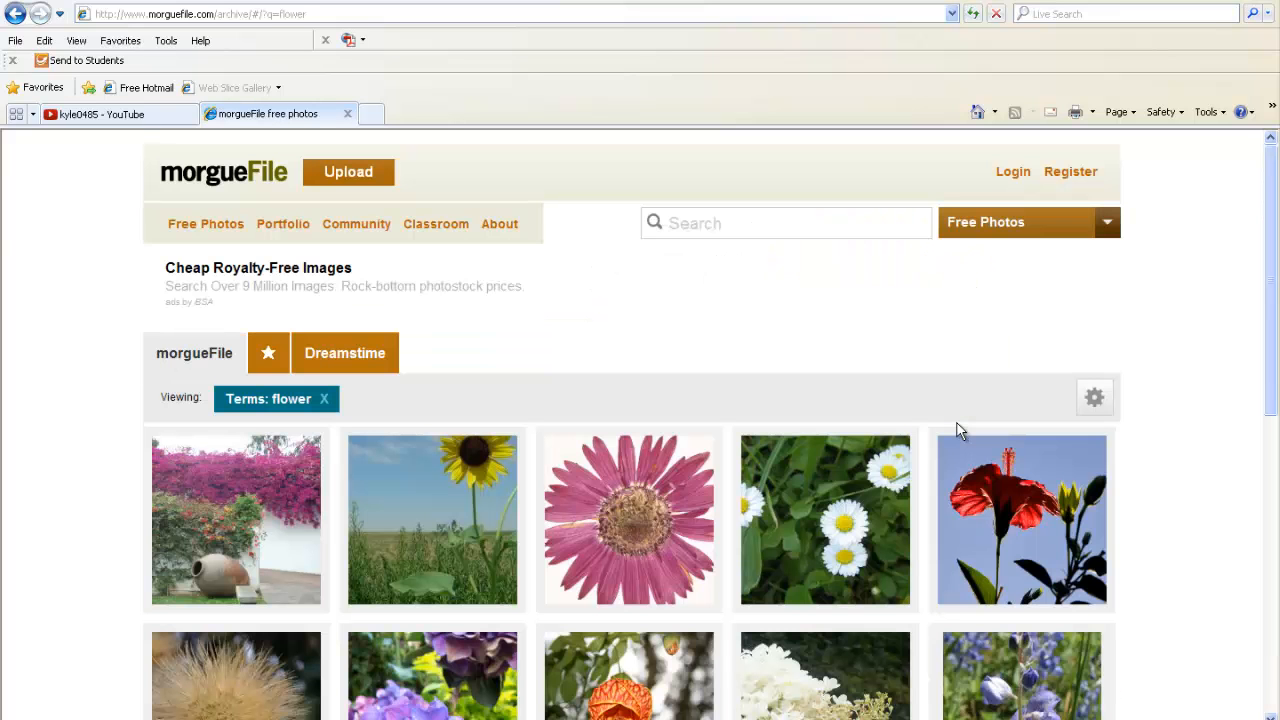
- Find the pink, white and red five-petal flower photo in the results and start downloading it as a saved file
scroll(1140, 471, "down", 2)
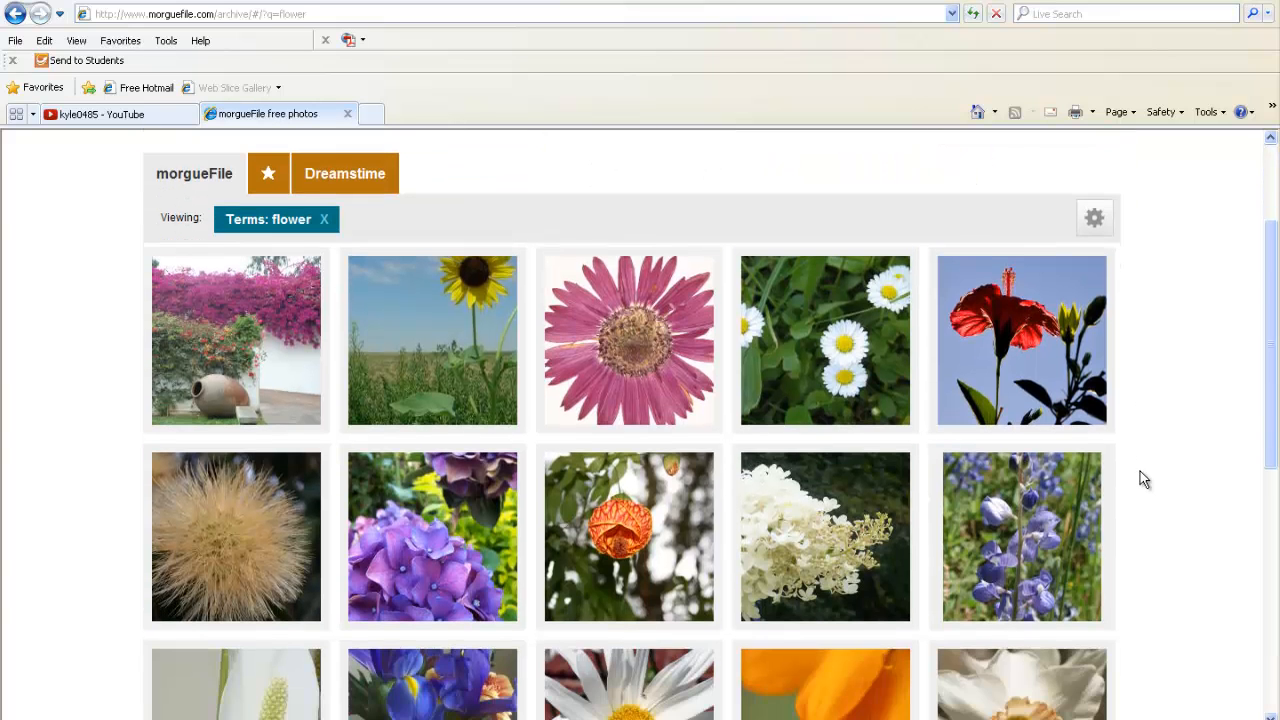
scroll(1140, 467, "down", 4)
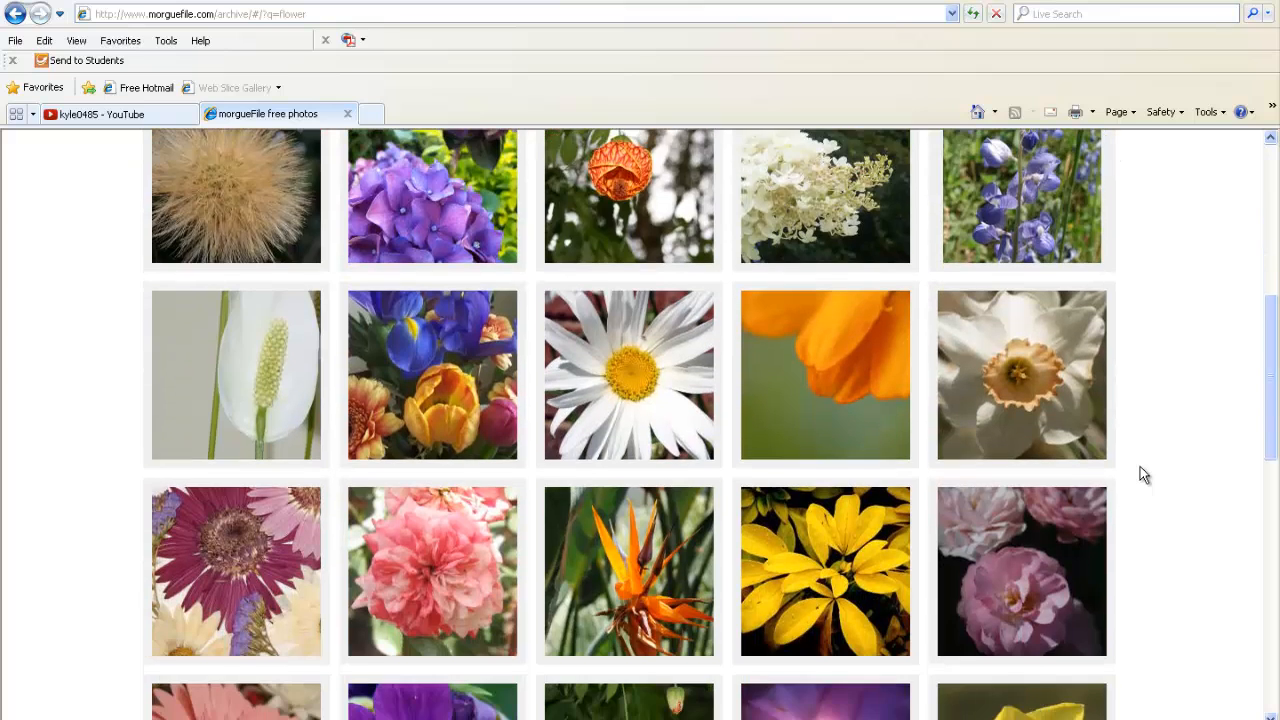
scroll(1140, 467, "down", 4)
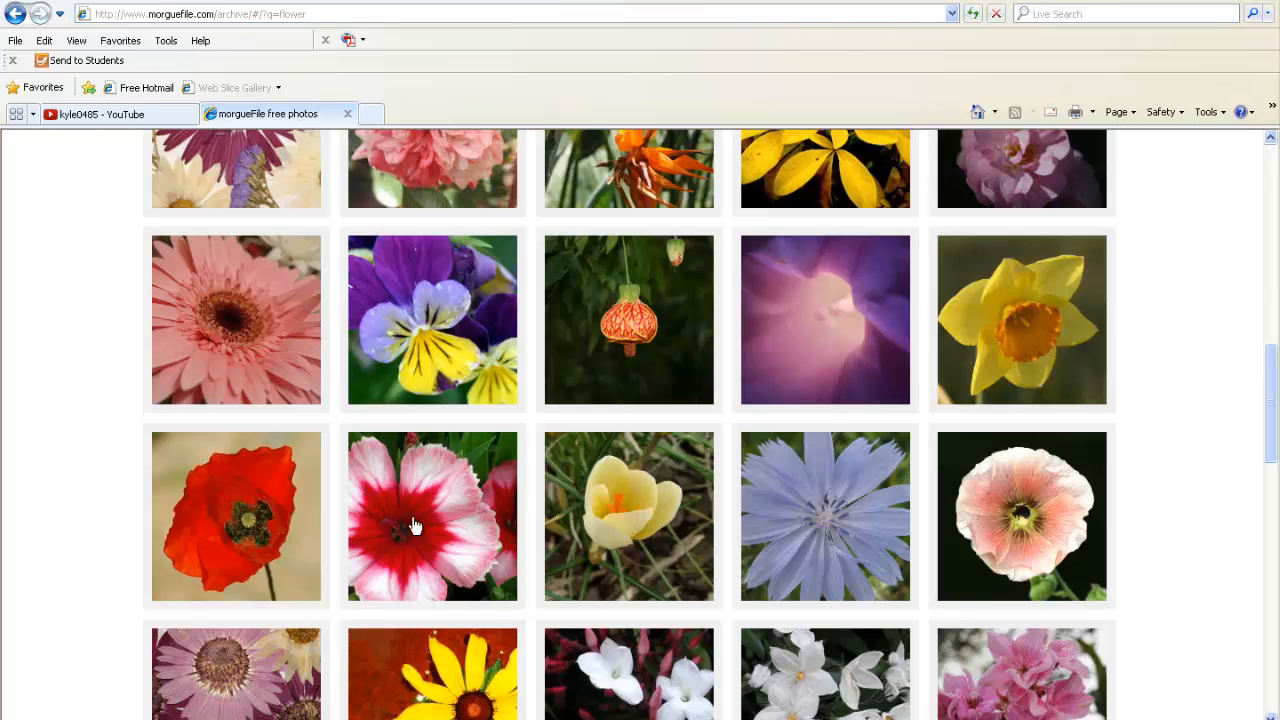
mouse_move(409, 515)
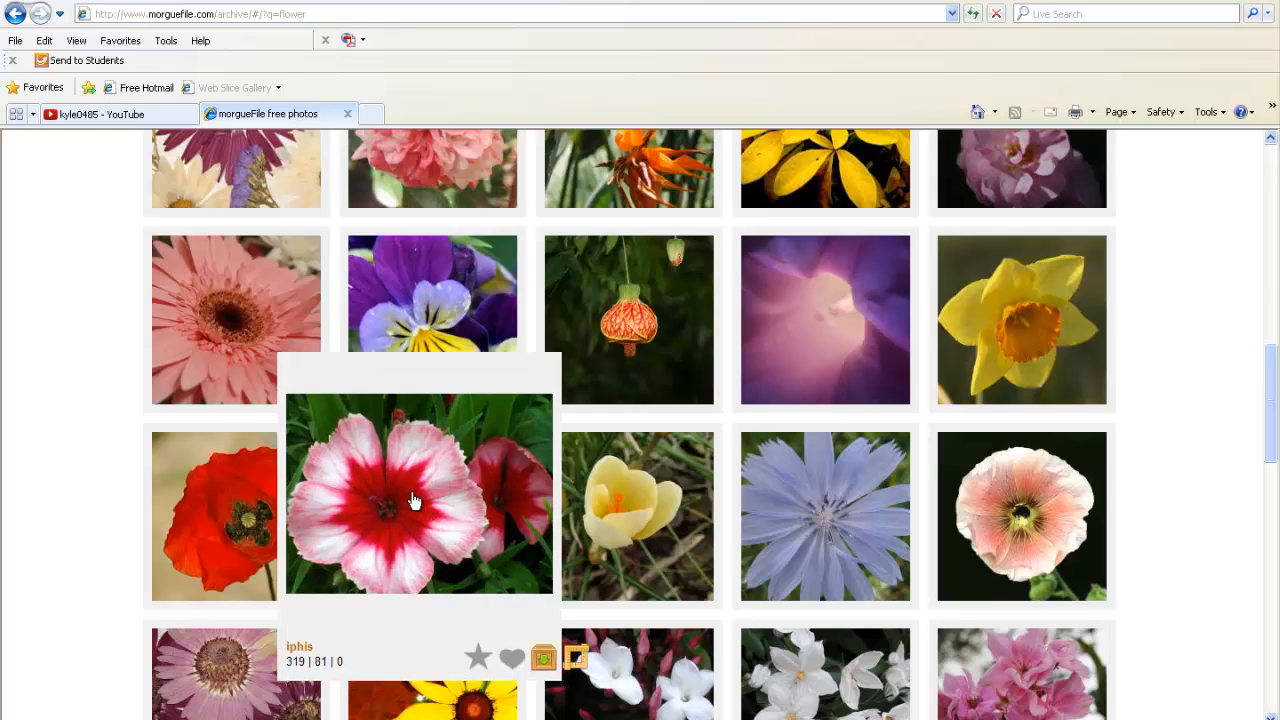
left_click(546, 662)
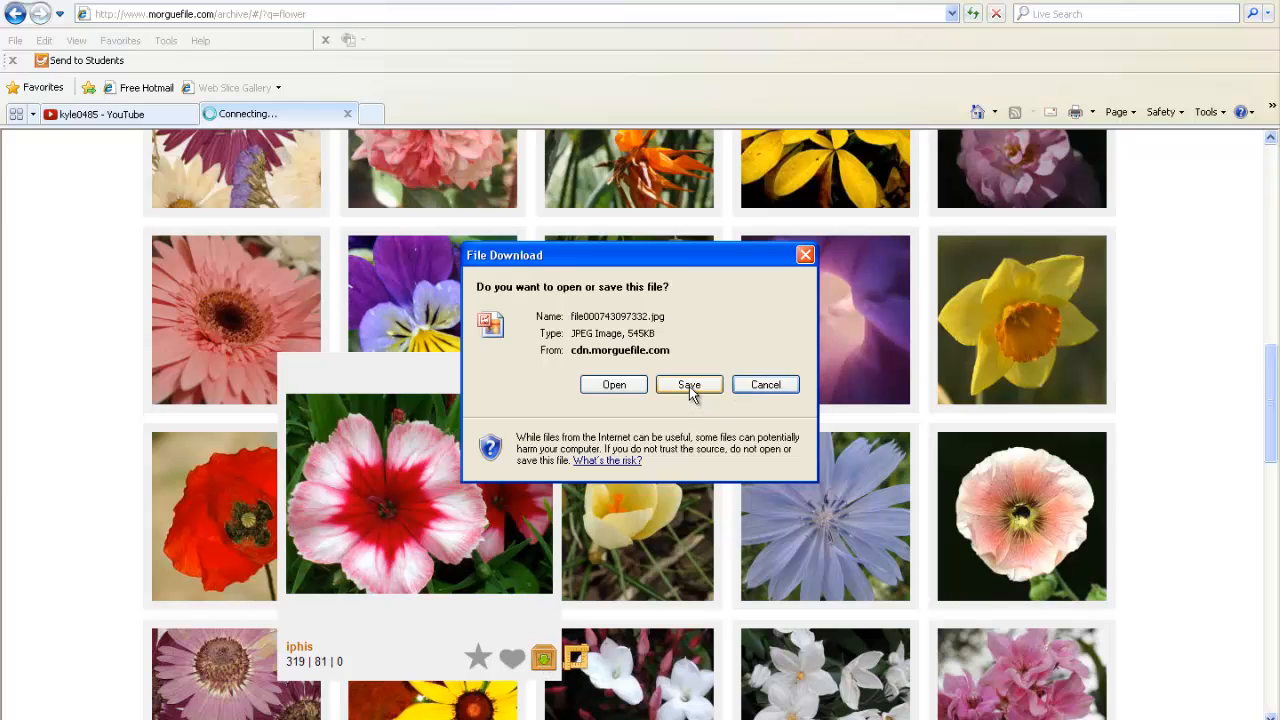
left_click(689, 386)
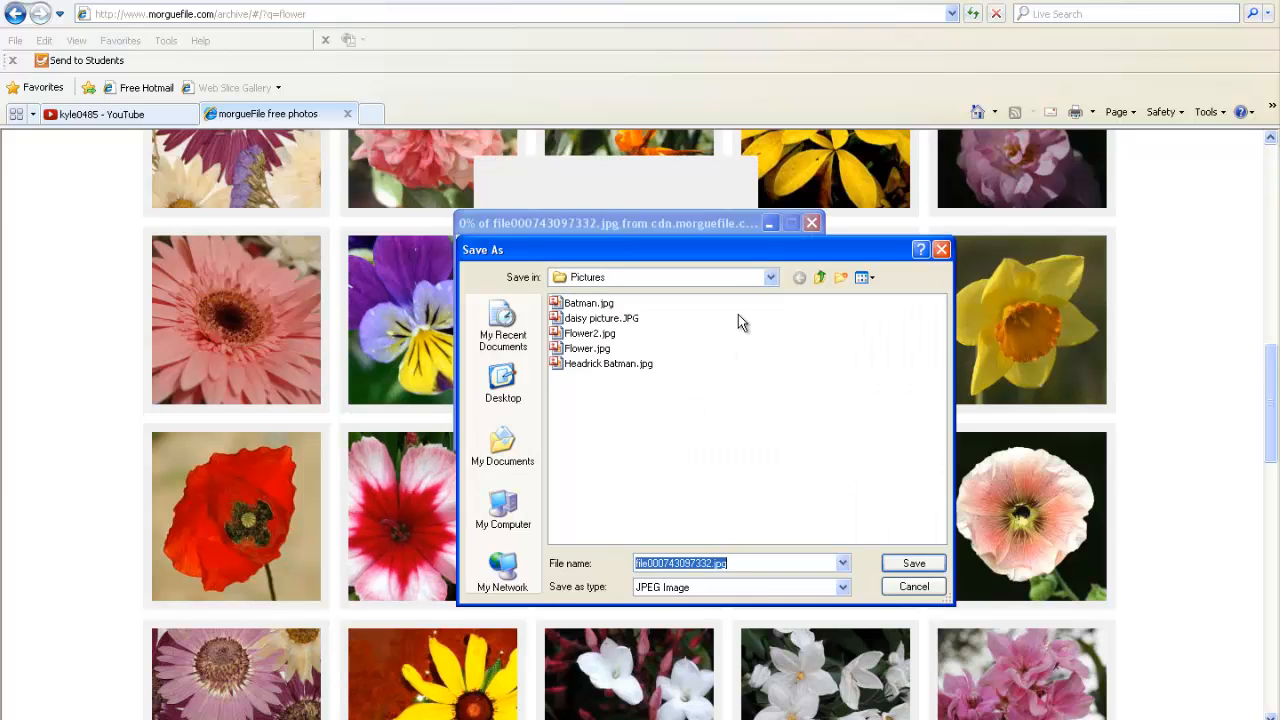
- Set the save location to the Pictures folder inside 6th Technology, (H) Drive Example Folder on the H: drive
left_click(770, 277)
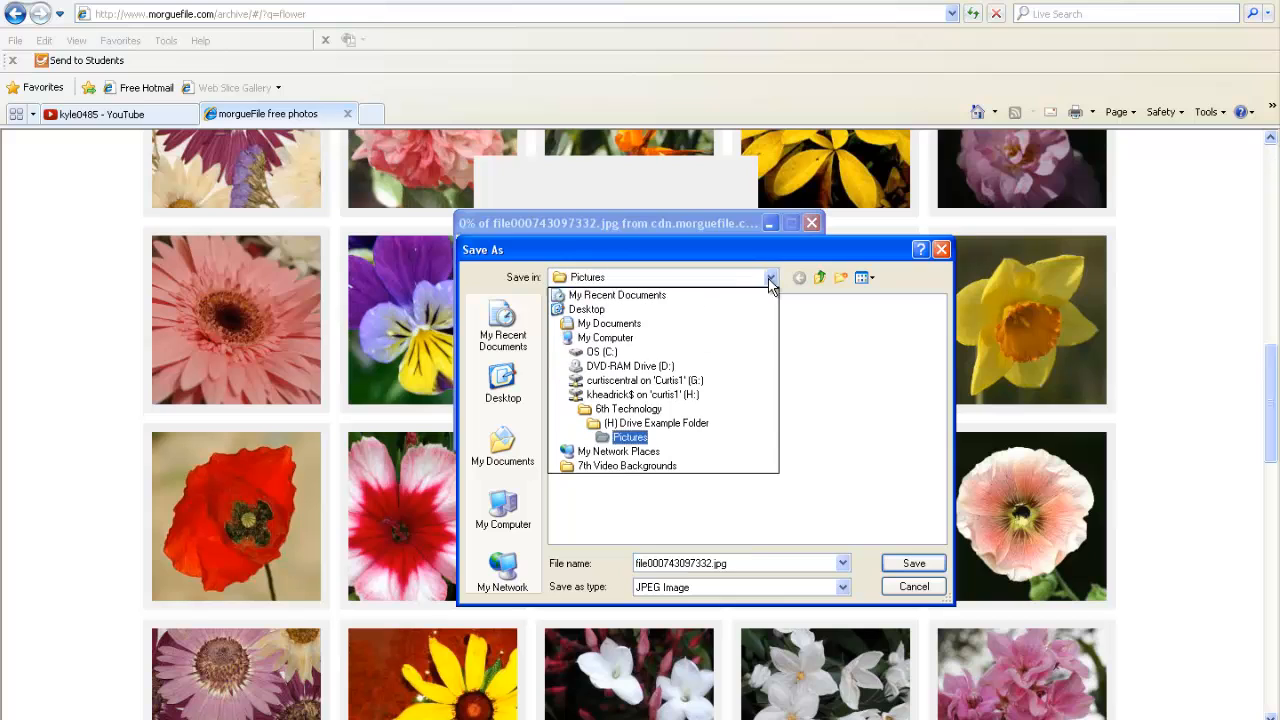
left_click(630, 396)
double_click(576, 304)
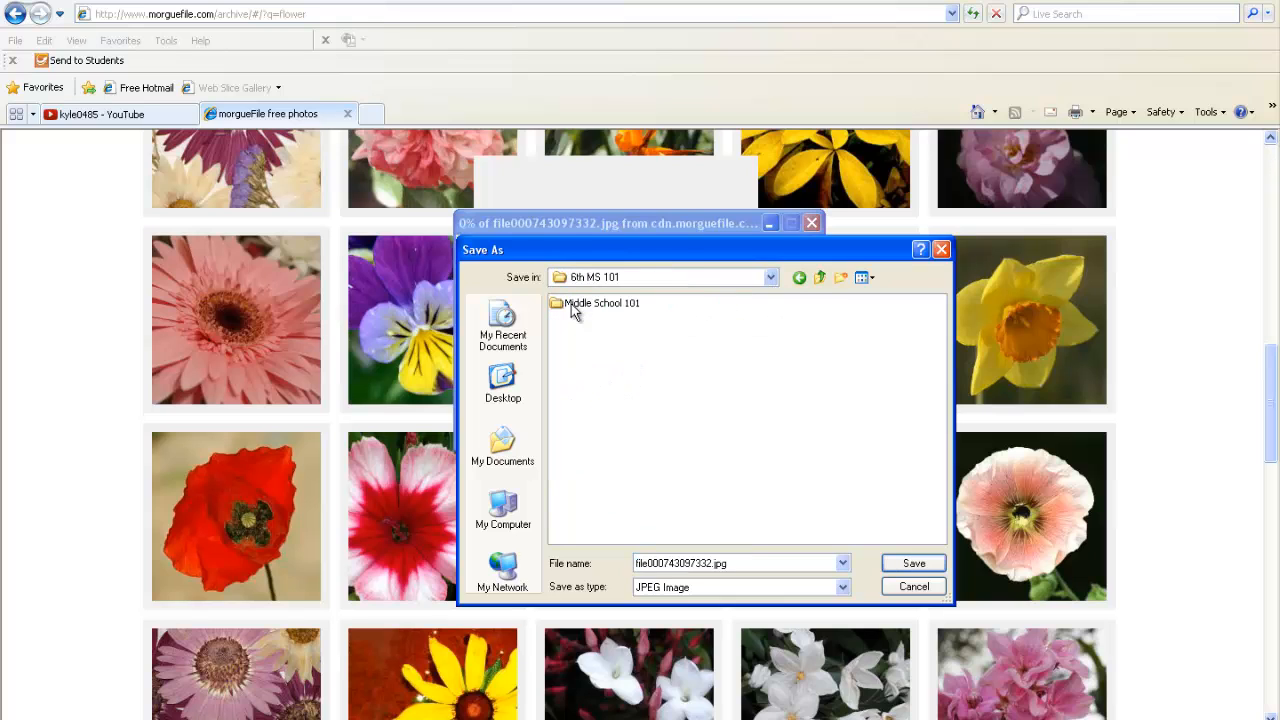
left_click(818, 278)
left_click(591, 318)
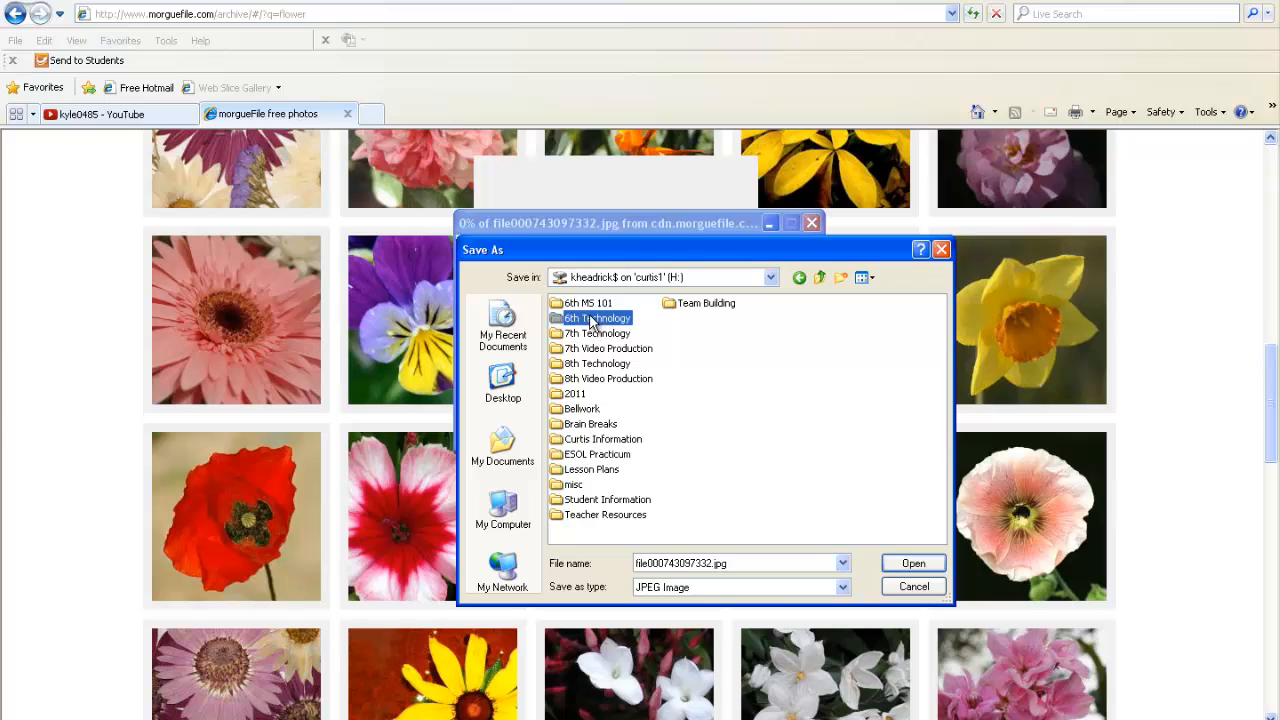
double_click(591, 318)
left_click(556, 305)
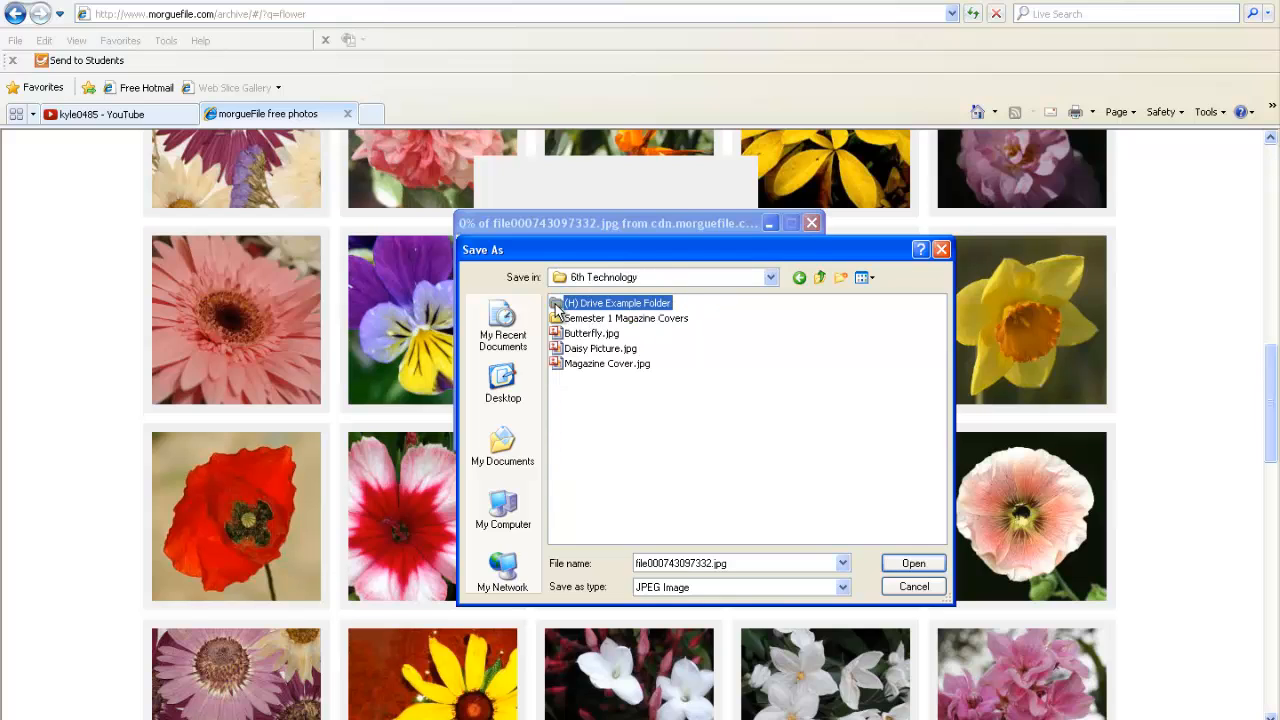
double_click(556, 306)
left_click(560, 320)
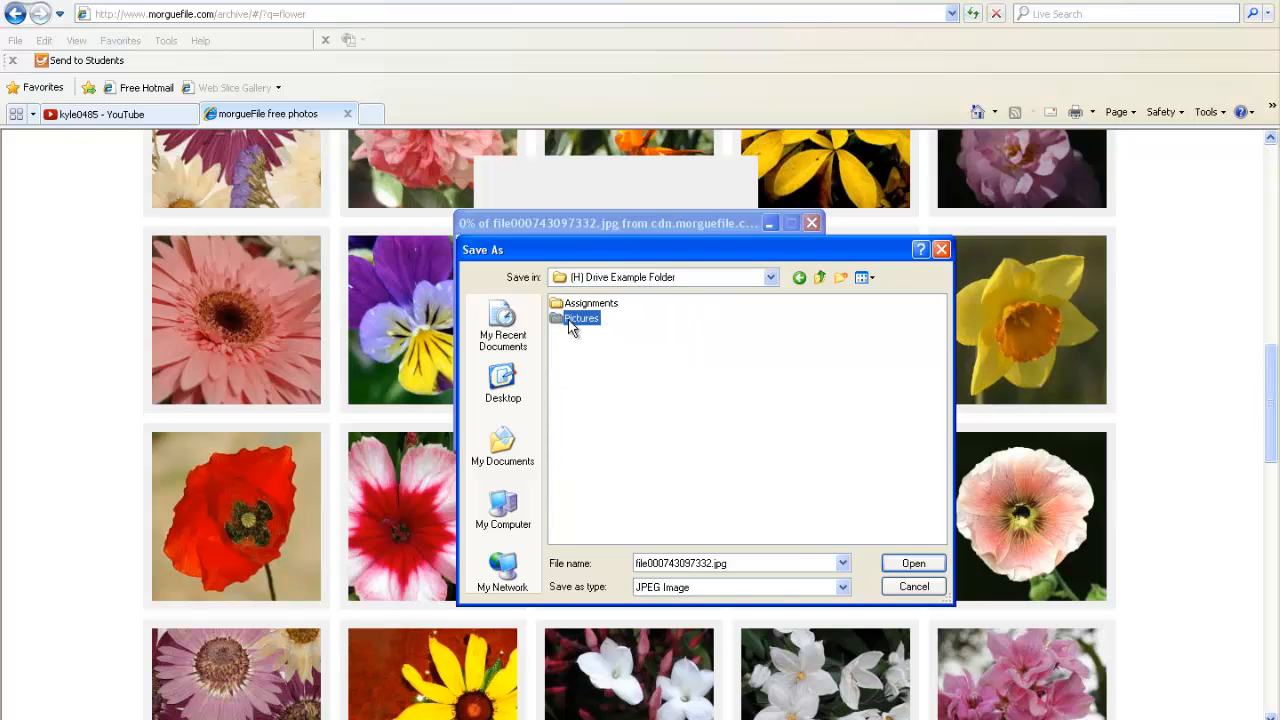
double_click(557, 322)
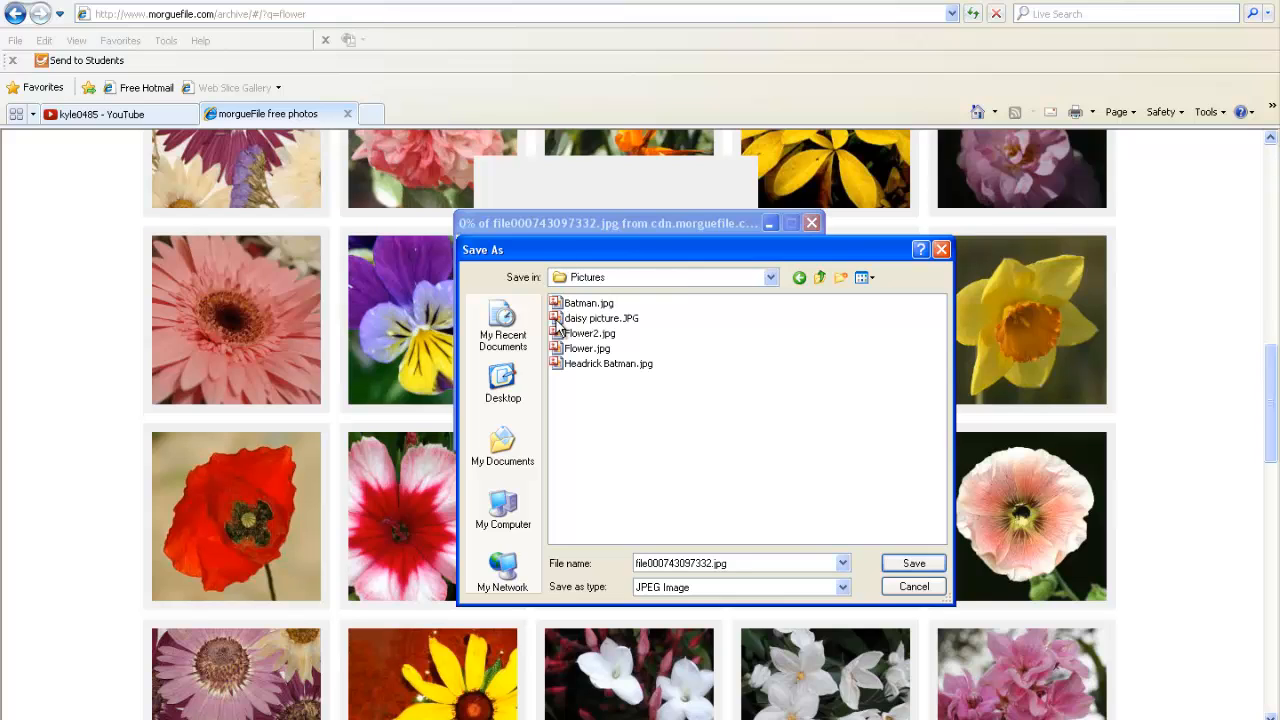
- Save the downloaded photo under the name Flower Example and dismiss the finished download
double_click(728, 563)
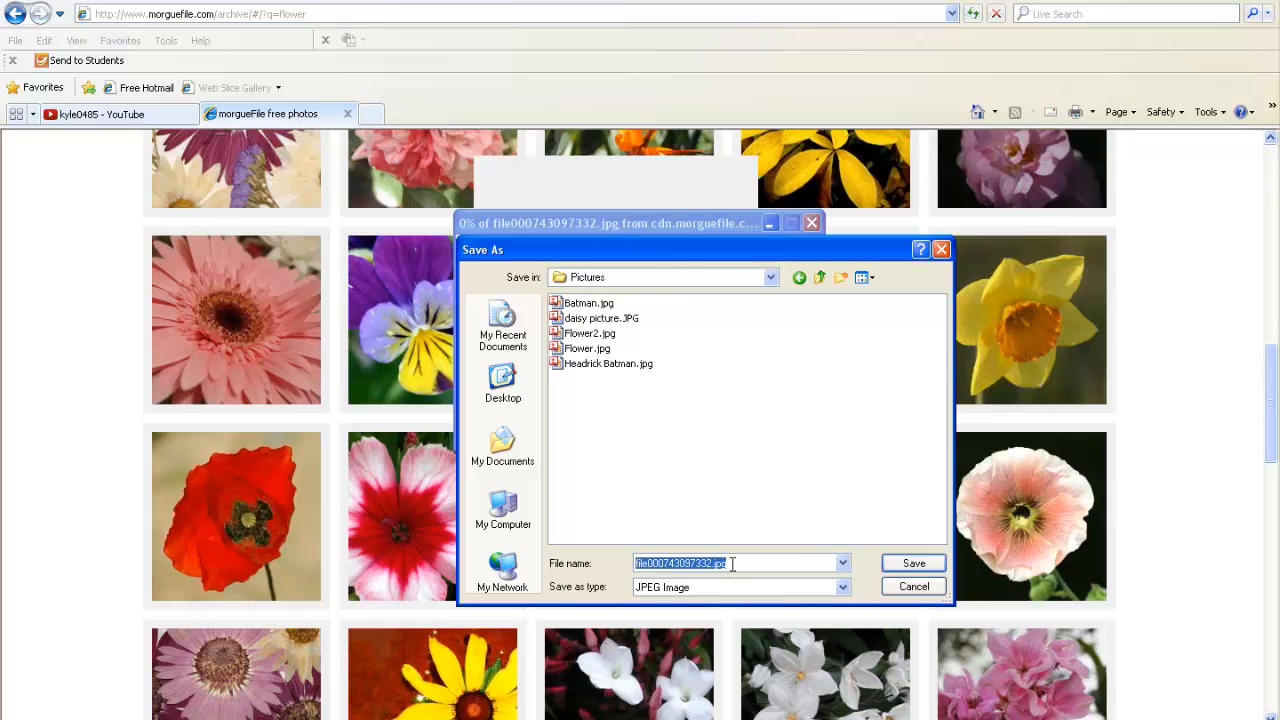
type("Flower Example")
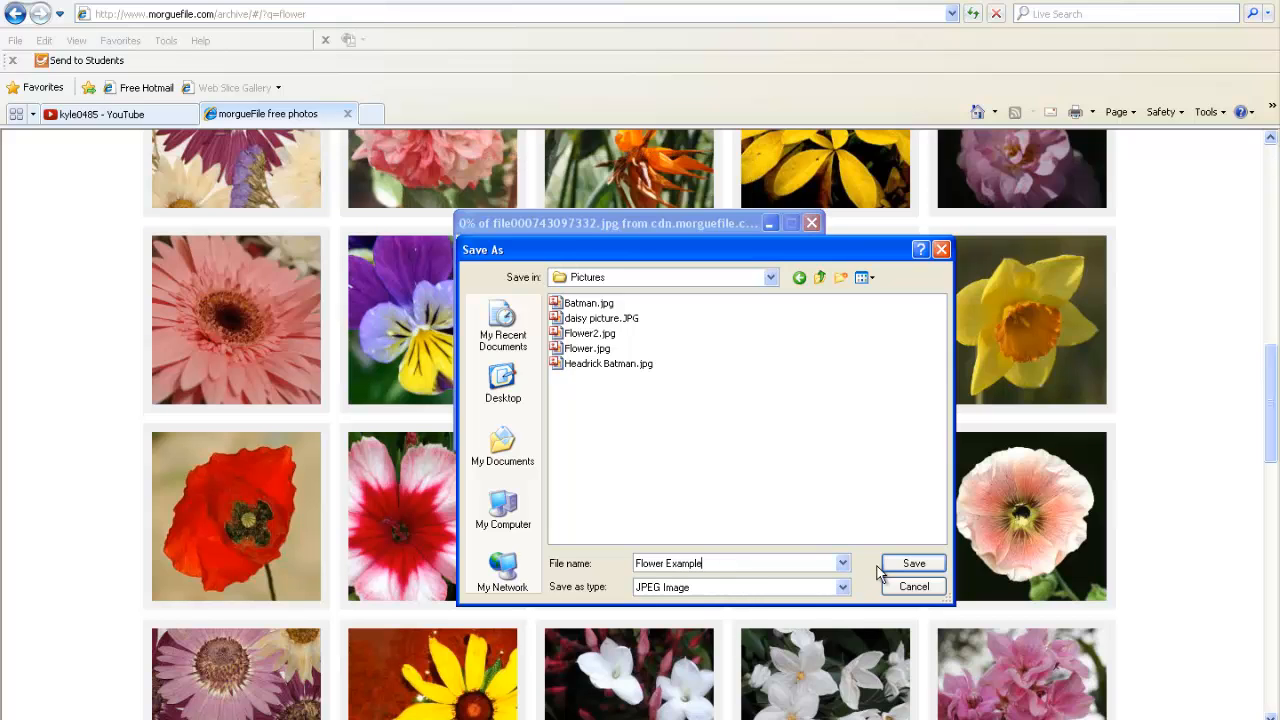
left_click(908, 564)
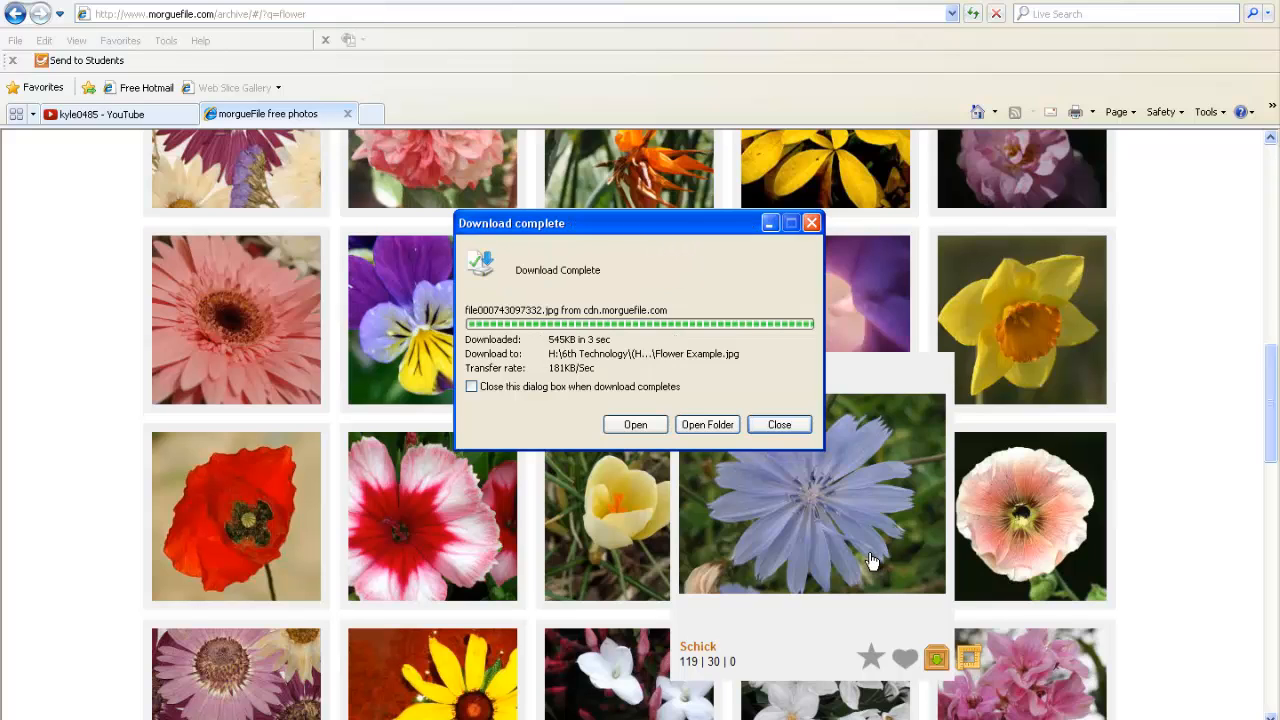
left_click(774, 430)
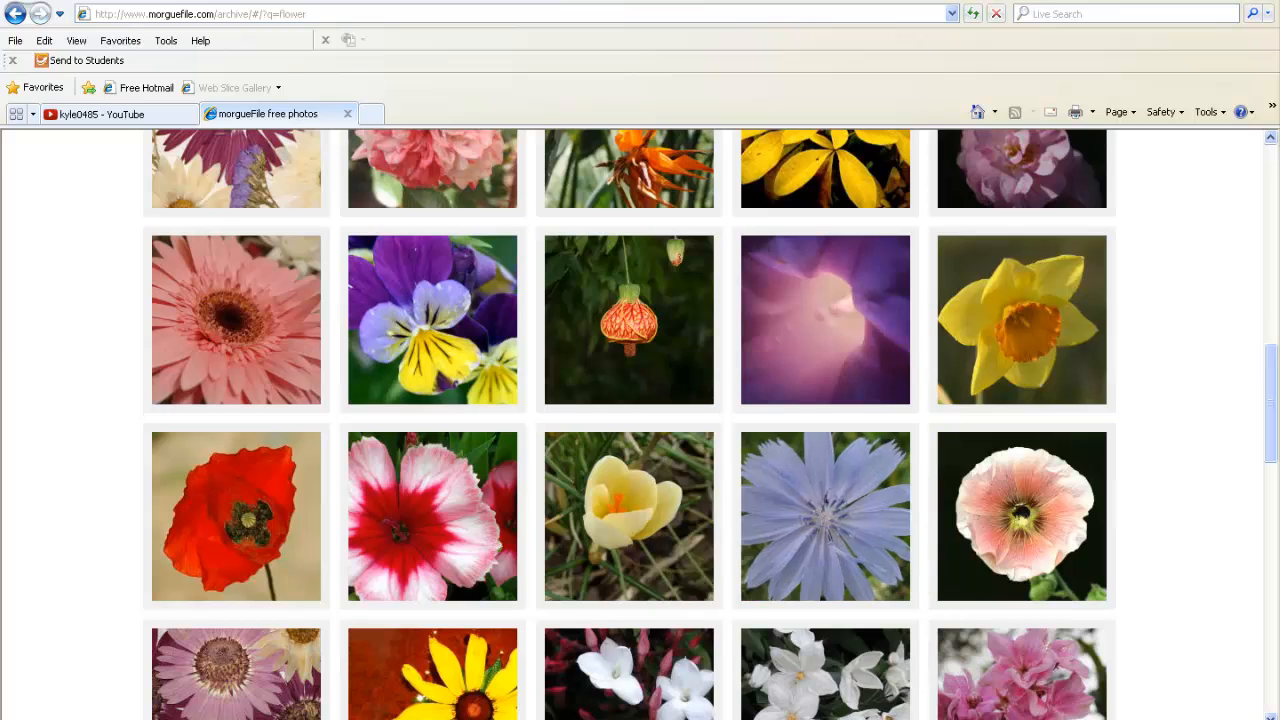
- Switch to GIMP and open Flower Example.jpg from the Pictures folder inside 6th Technology, (H) Drive Example Folder
key("alt+Tab")
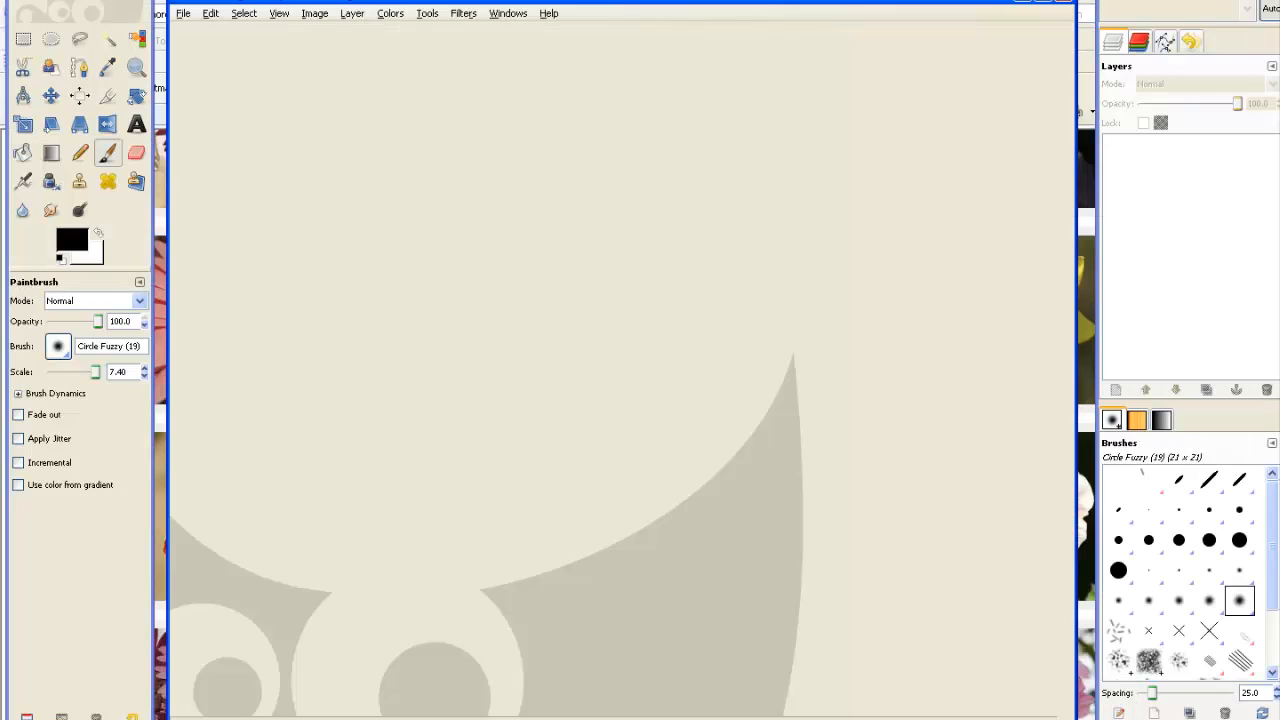
left_click(183, 13)
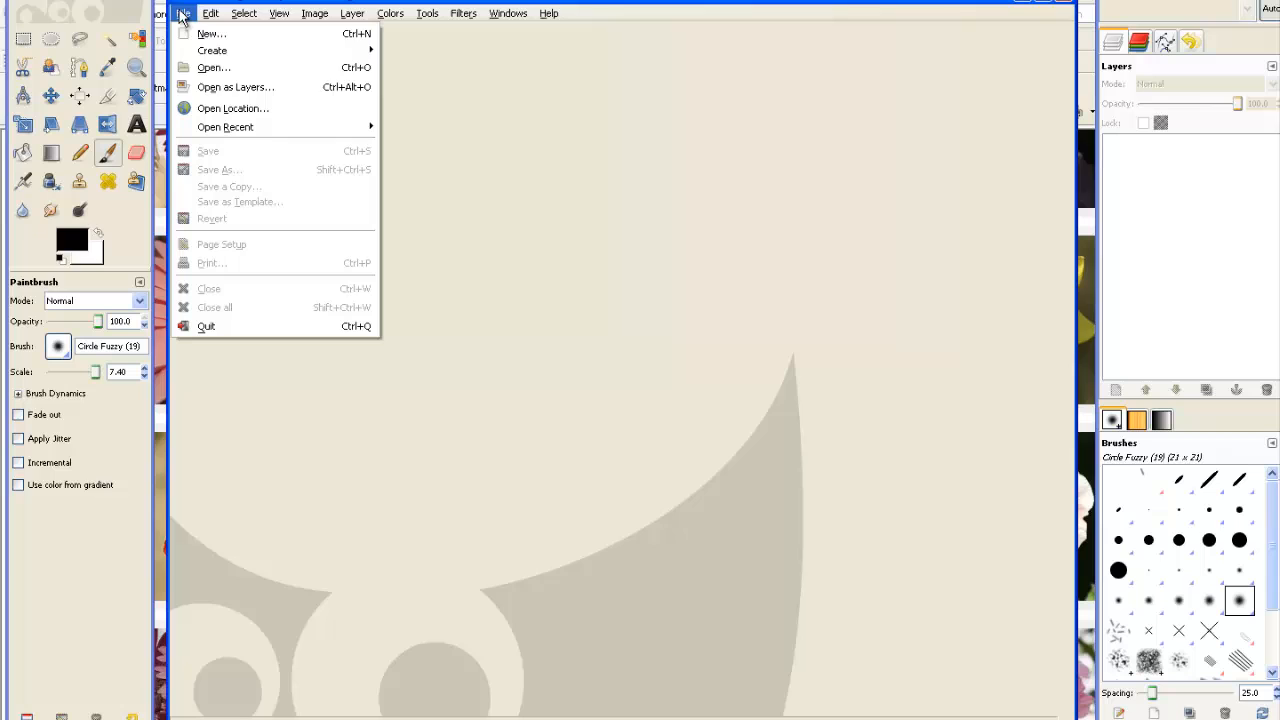
left_click(236, 68)
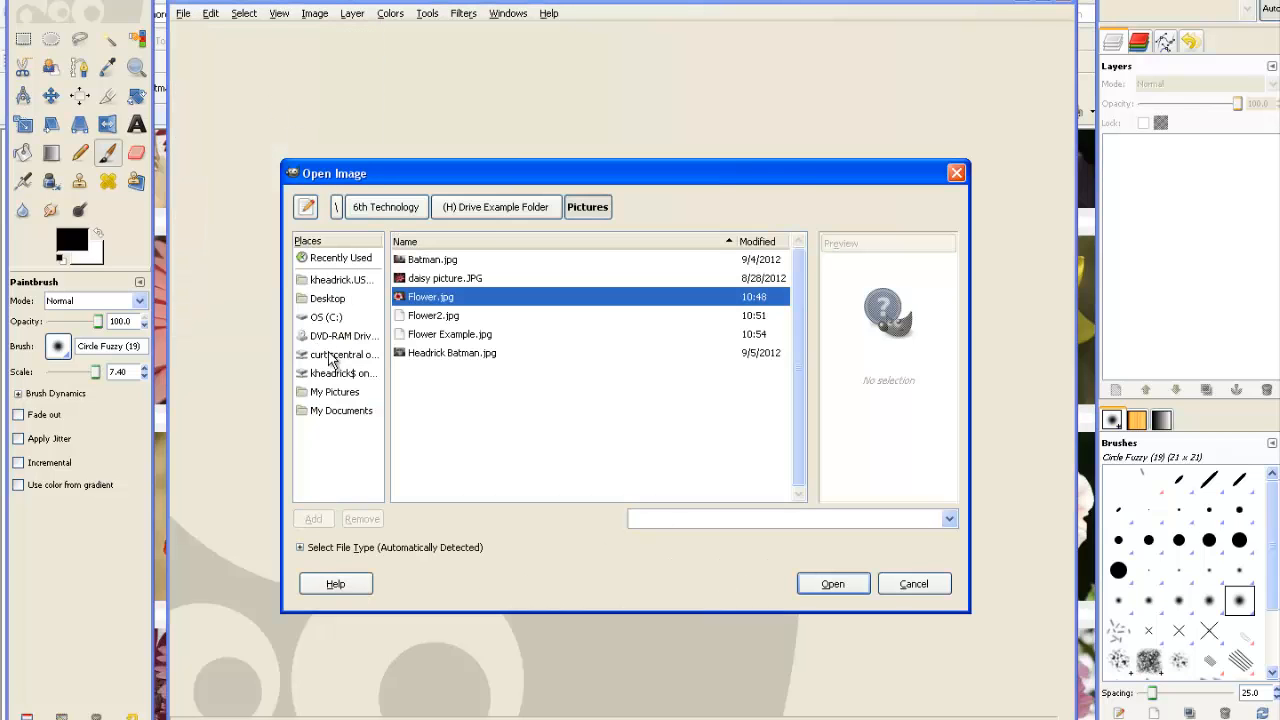
left_click(323, 372)
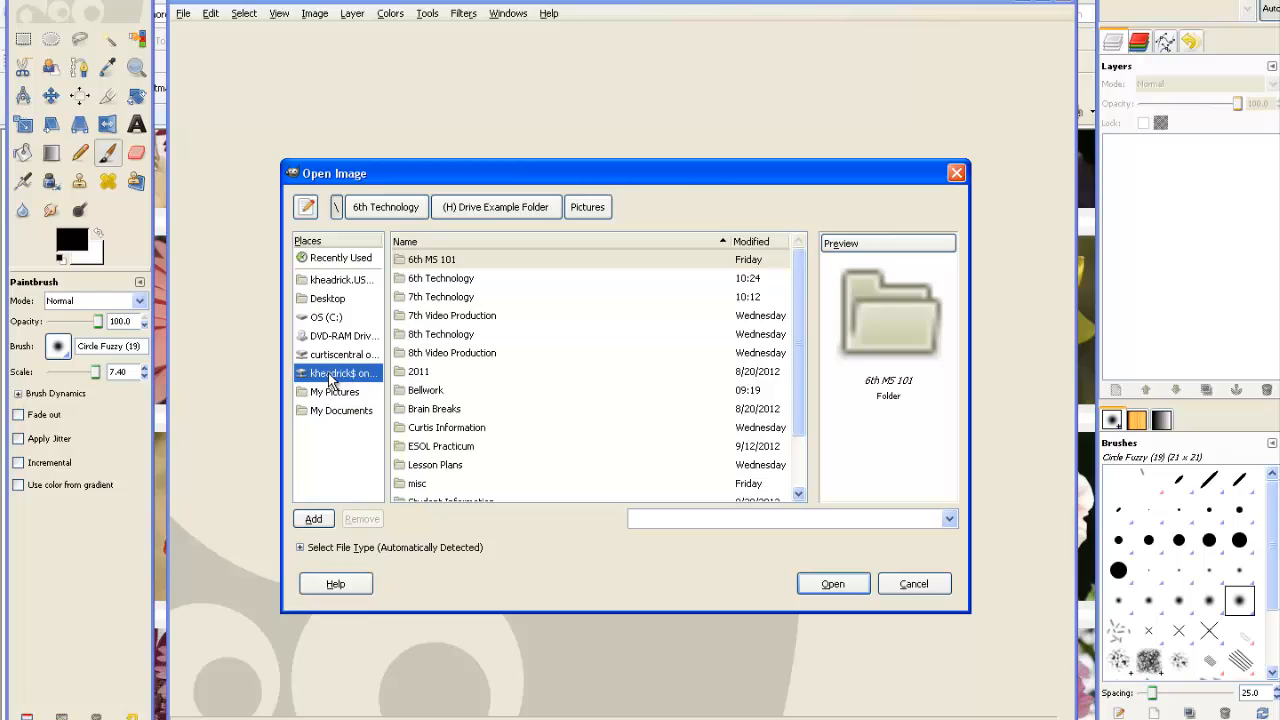
left_click(423, 280)
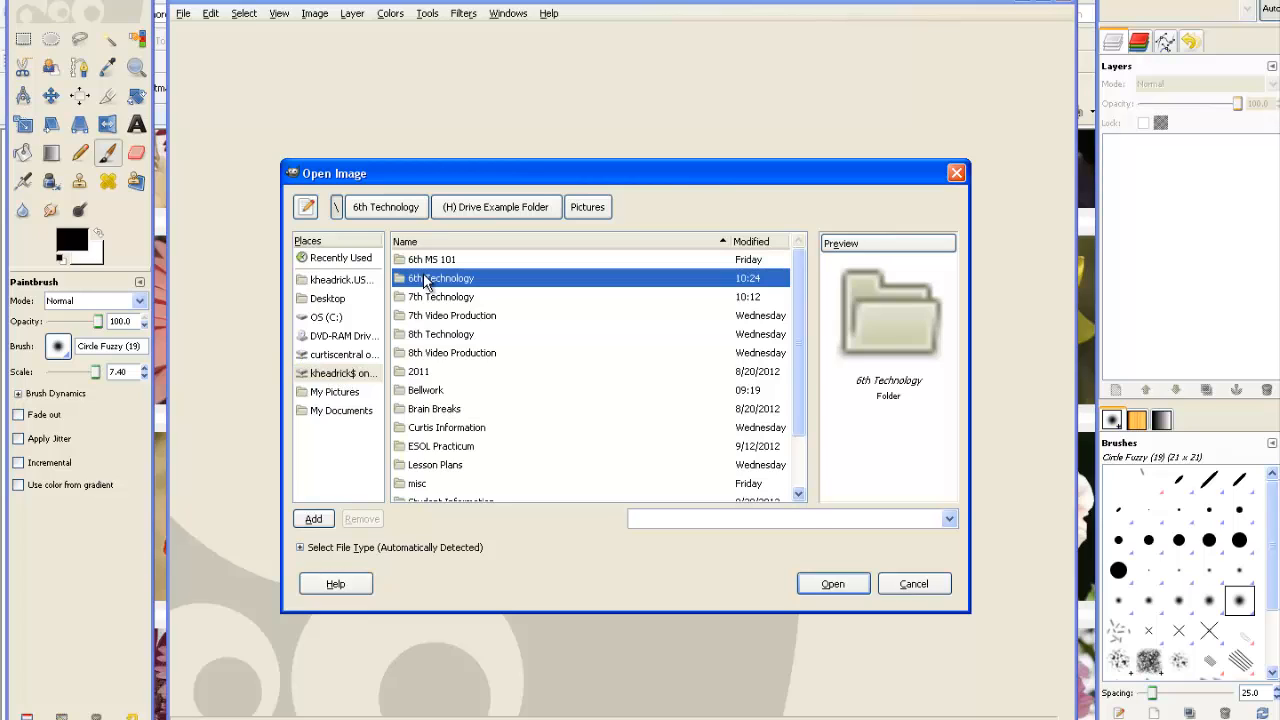
double_click(416, 281)
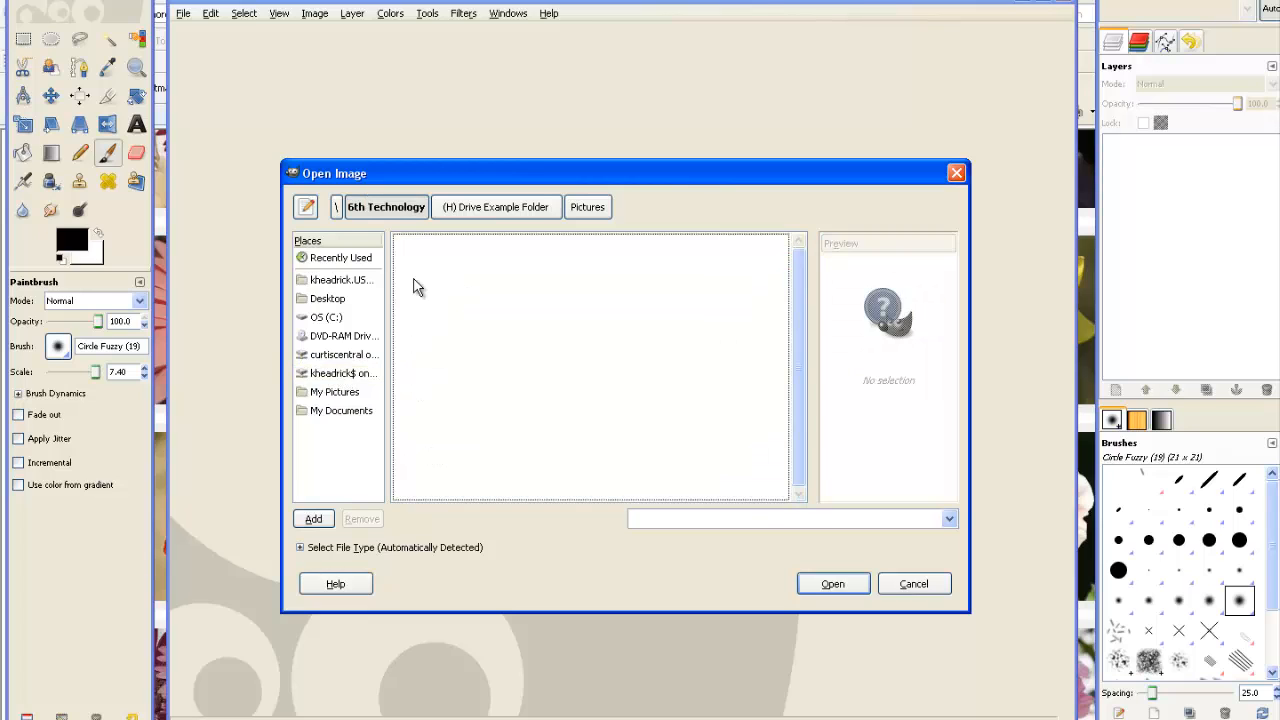
double_click(411, 262)
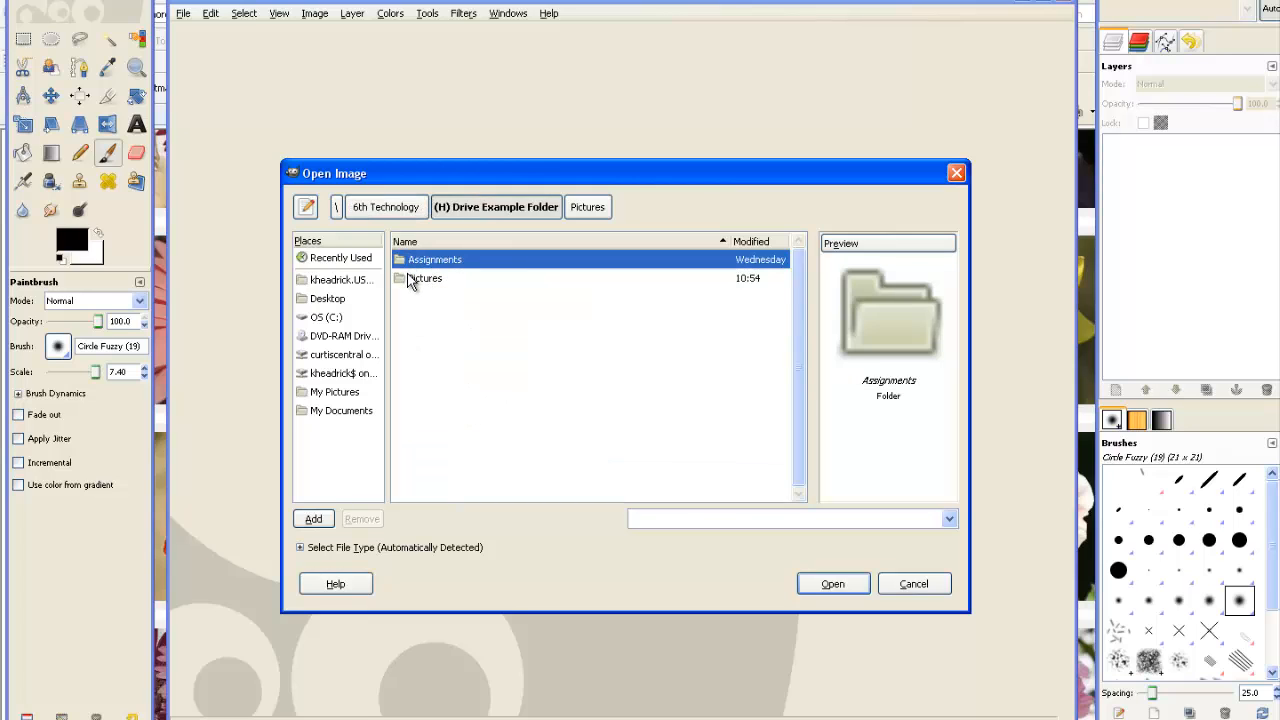
double_click(411, 278)
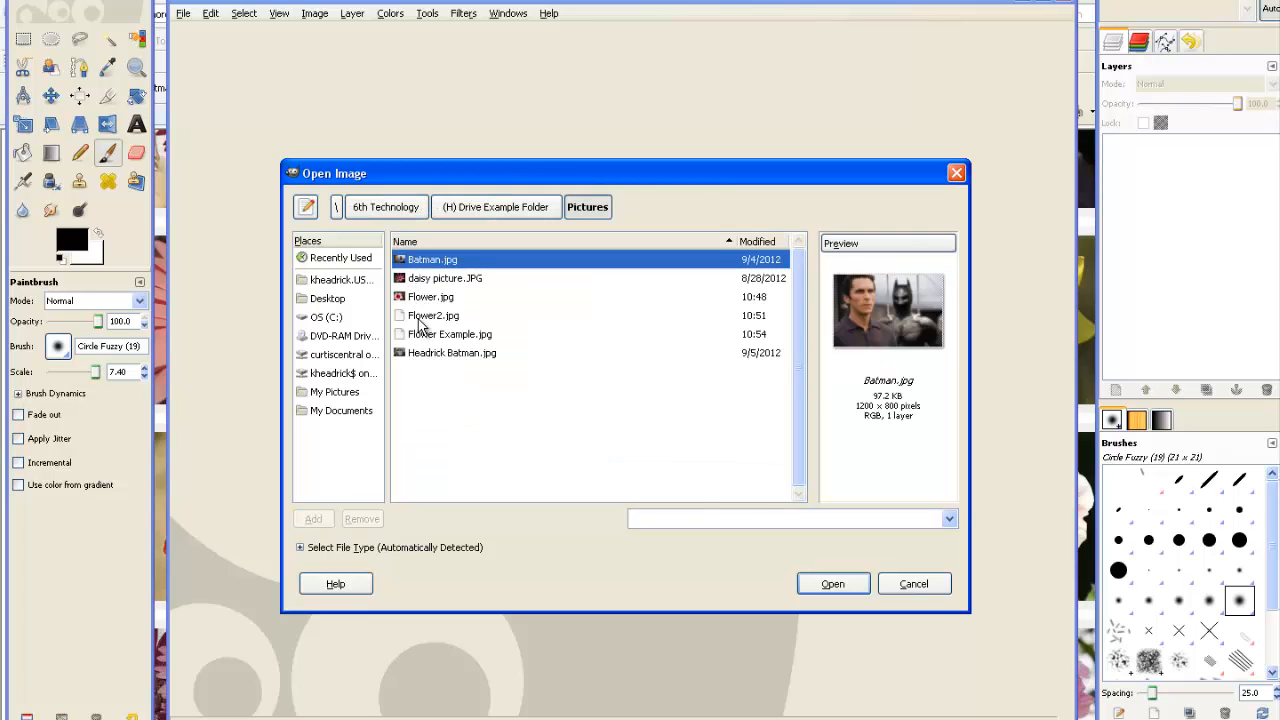
left_click(424, 335)
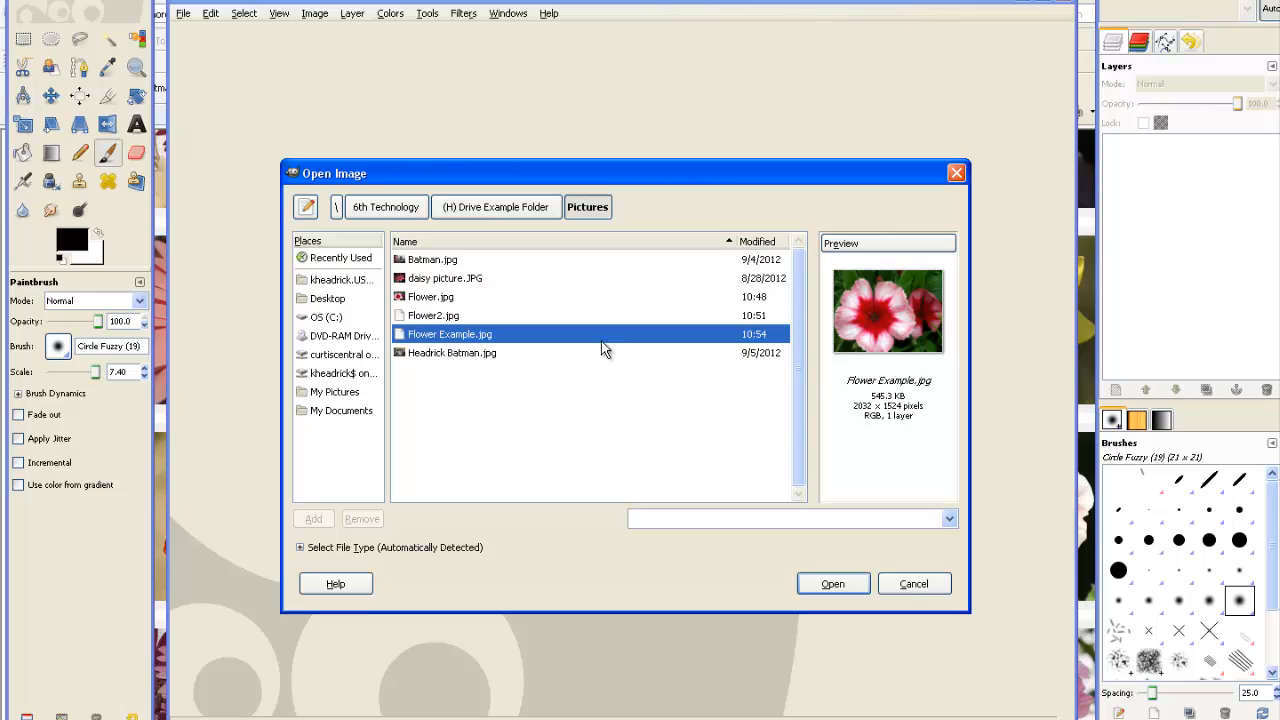
left_click(829, 586)
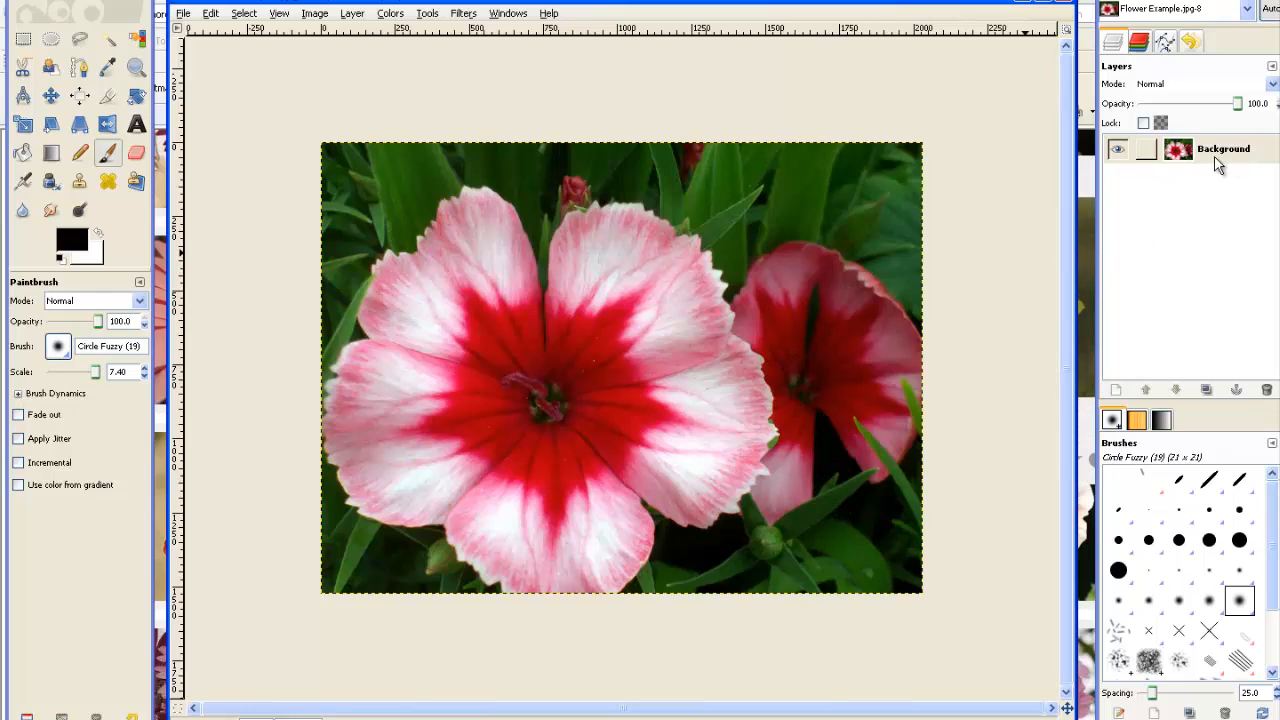
- Duplicate the Background layer of the flower photo
left_click_drag(1221, 1, 1208, 4)
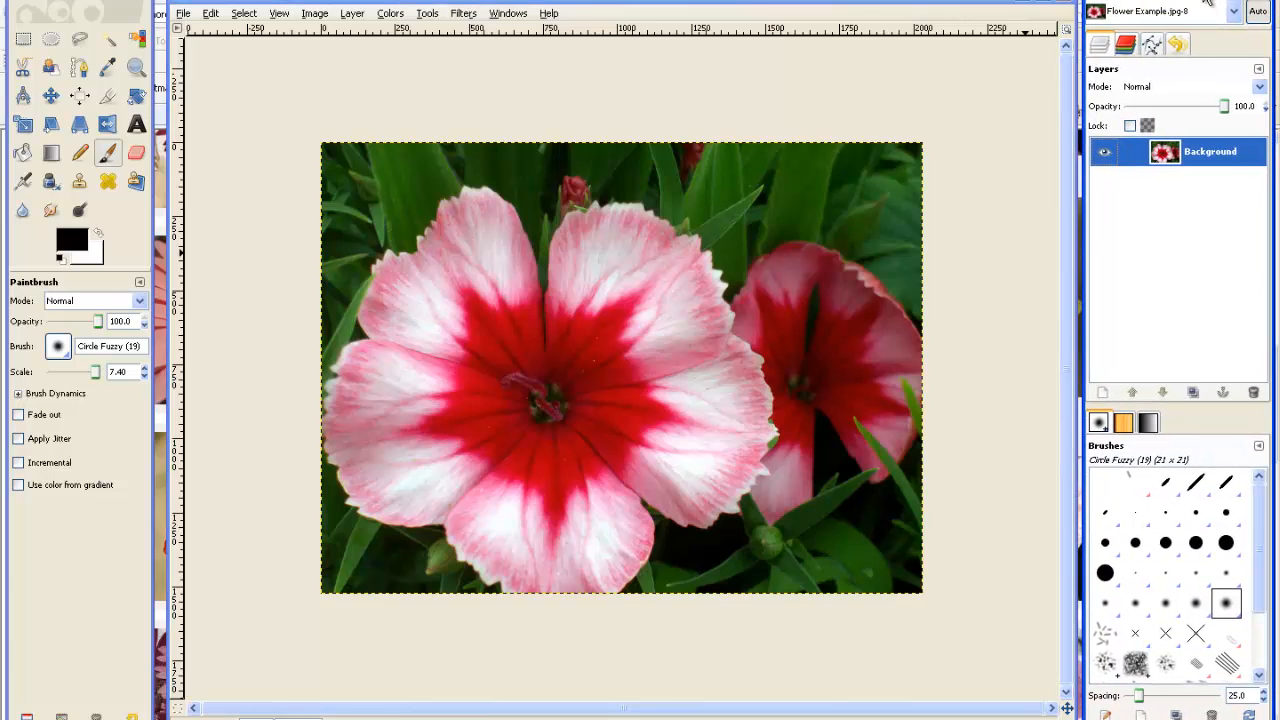
right_click(1205, 163)
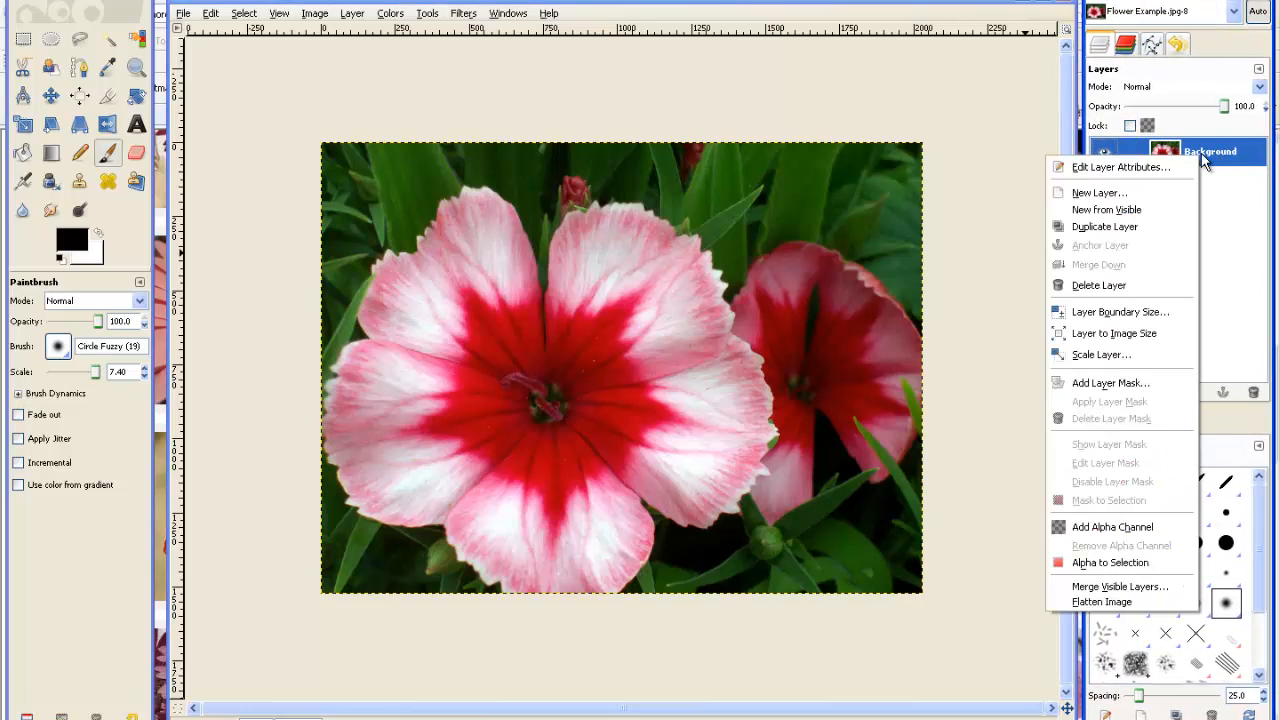
left_click(1146, 228)
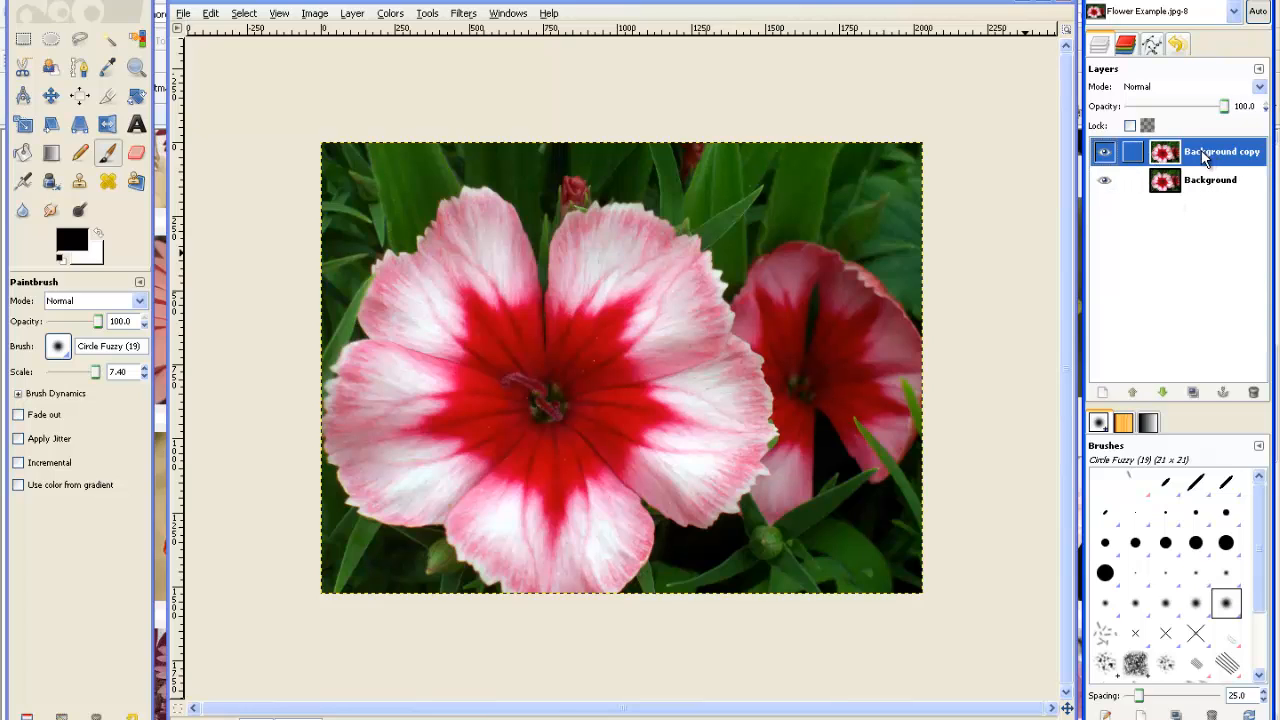
- Desaturate the Background copy layer, comparing the gray shade options and applying Average
left_click(390, 13)
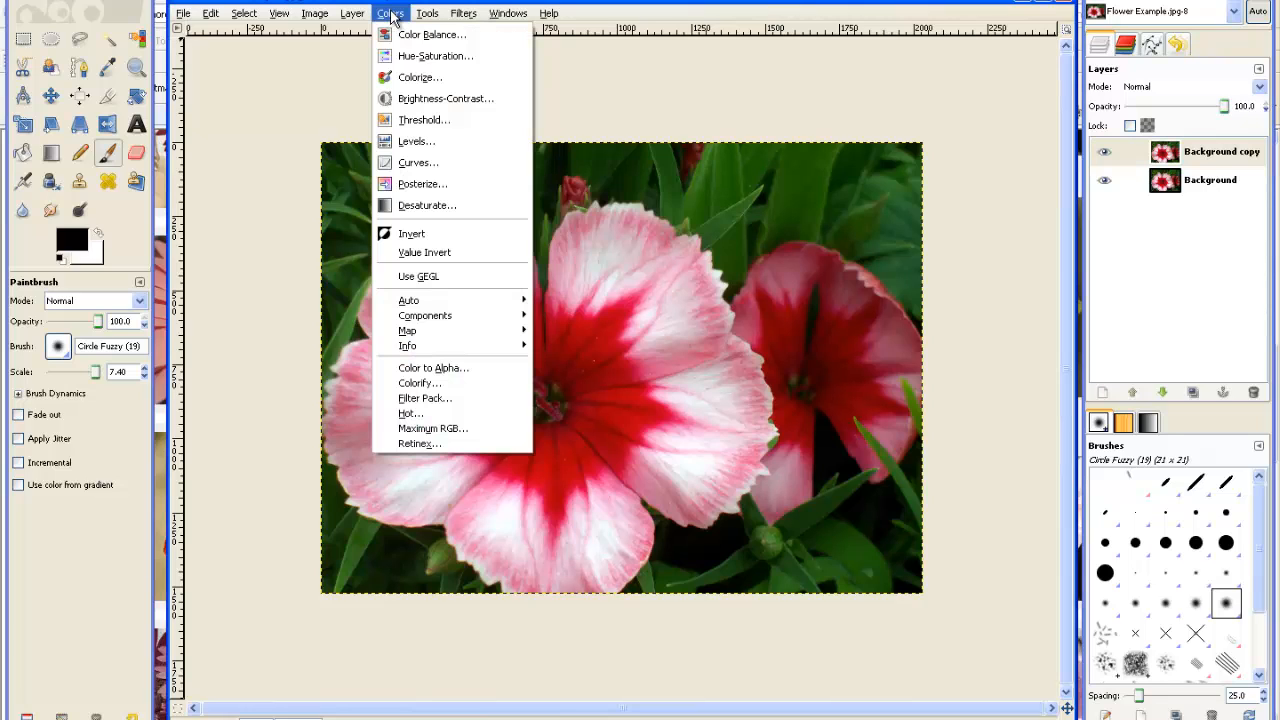
left_click(418, 206)
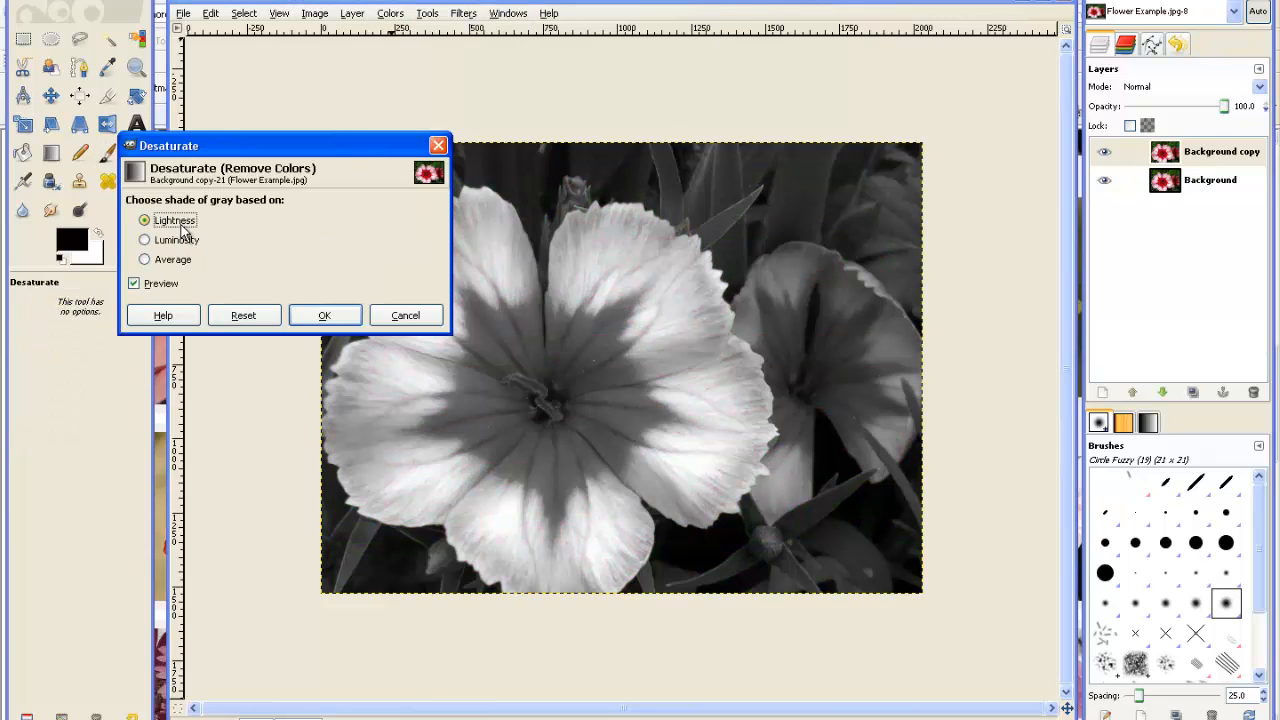
left_click(145, 242)
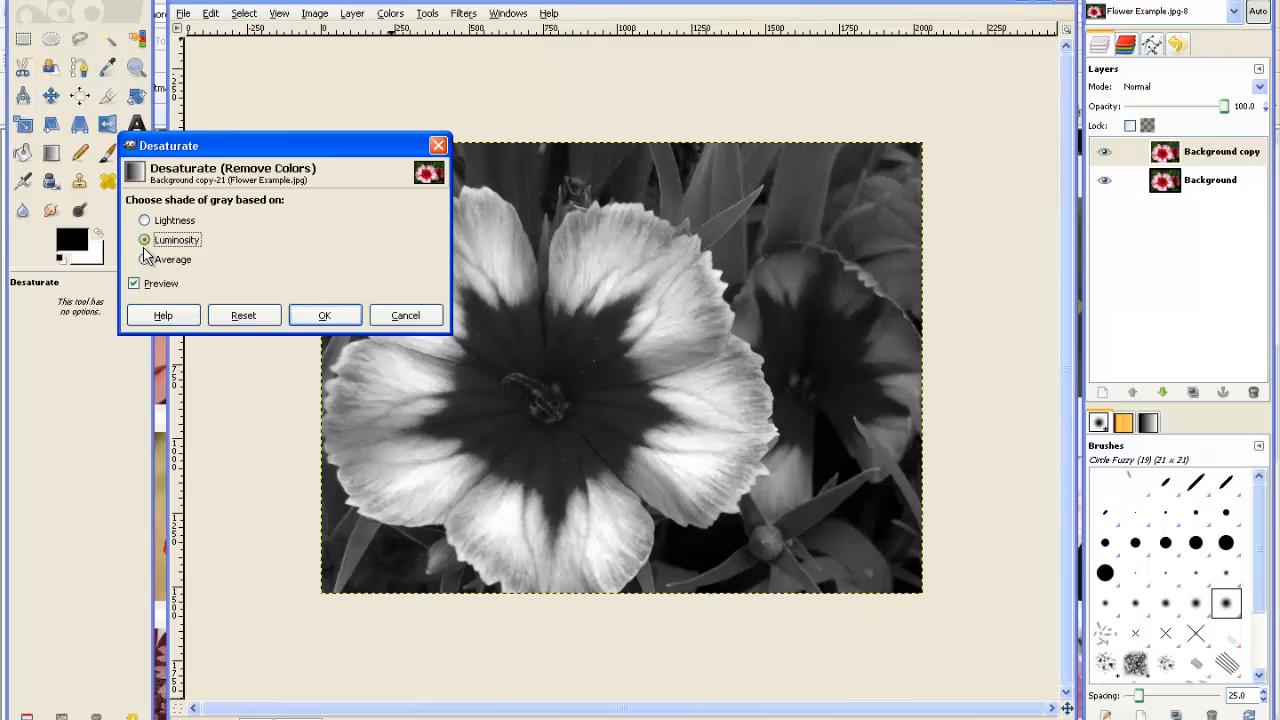
left_click(145, 259)
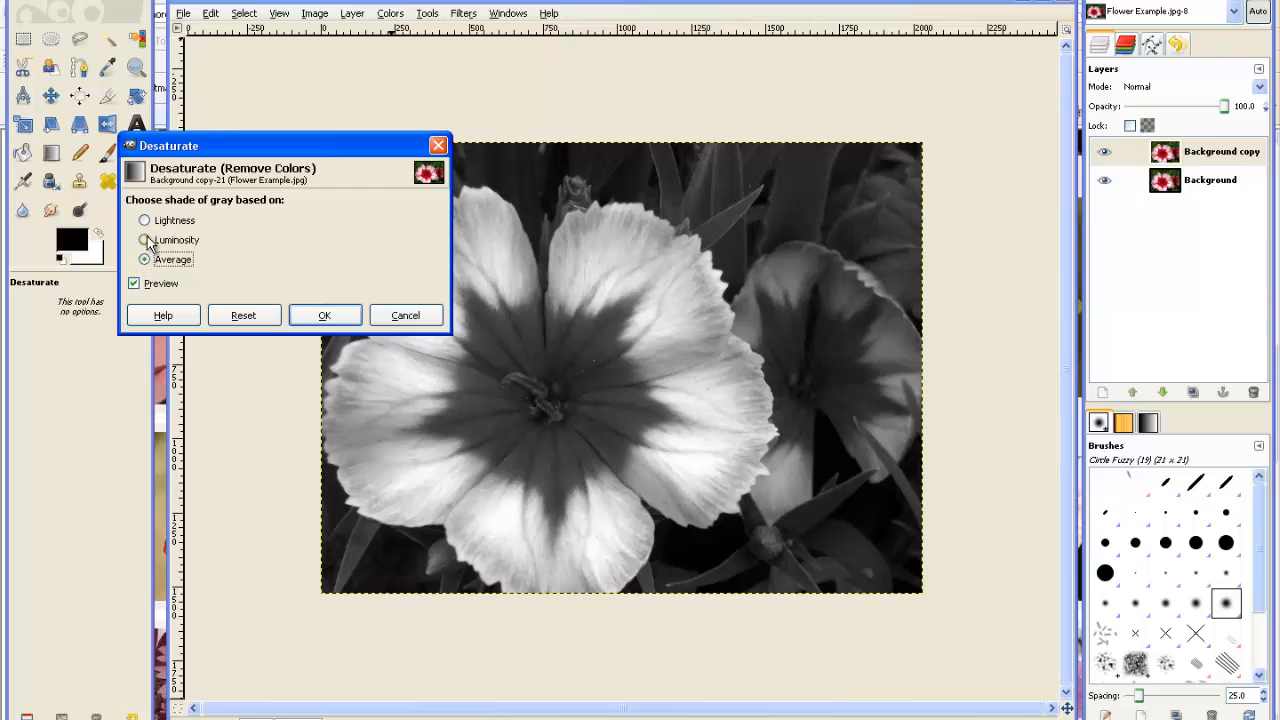
left_click(145, 220)
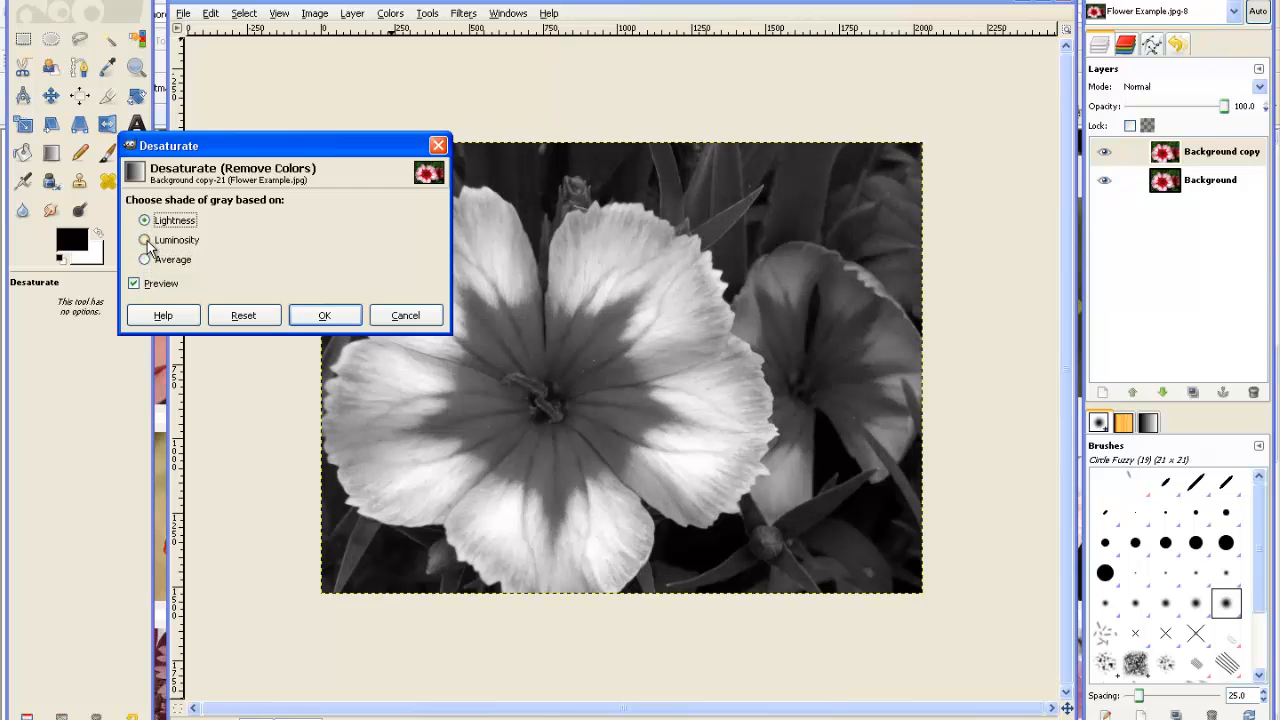
left_click(145, 241)
left_click(146, 259)
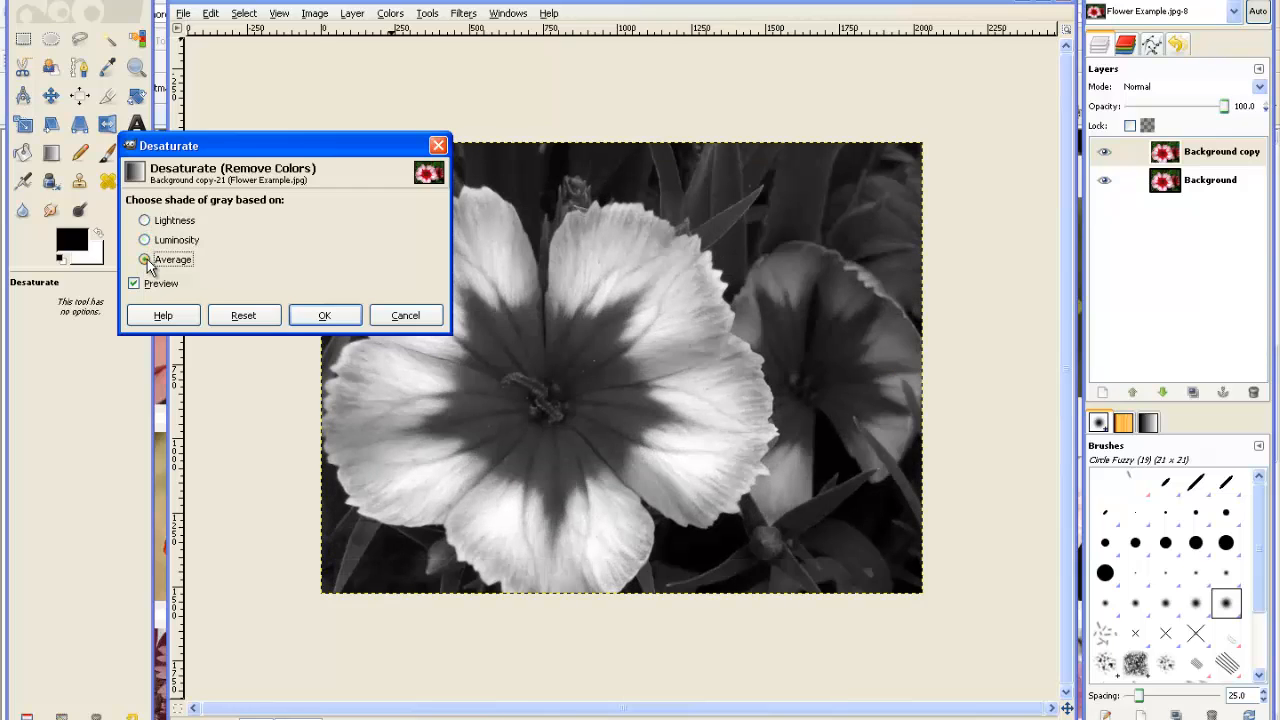
left_click(327, 316)
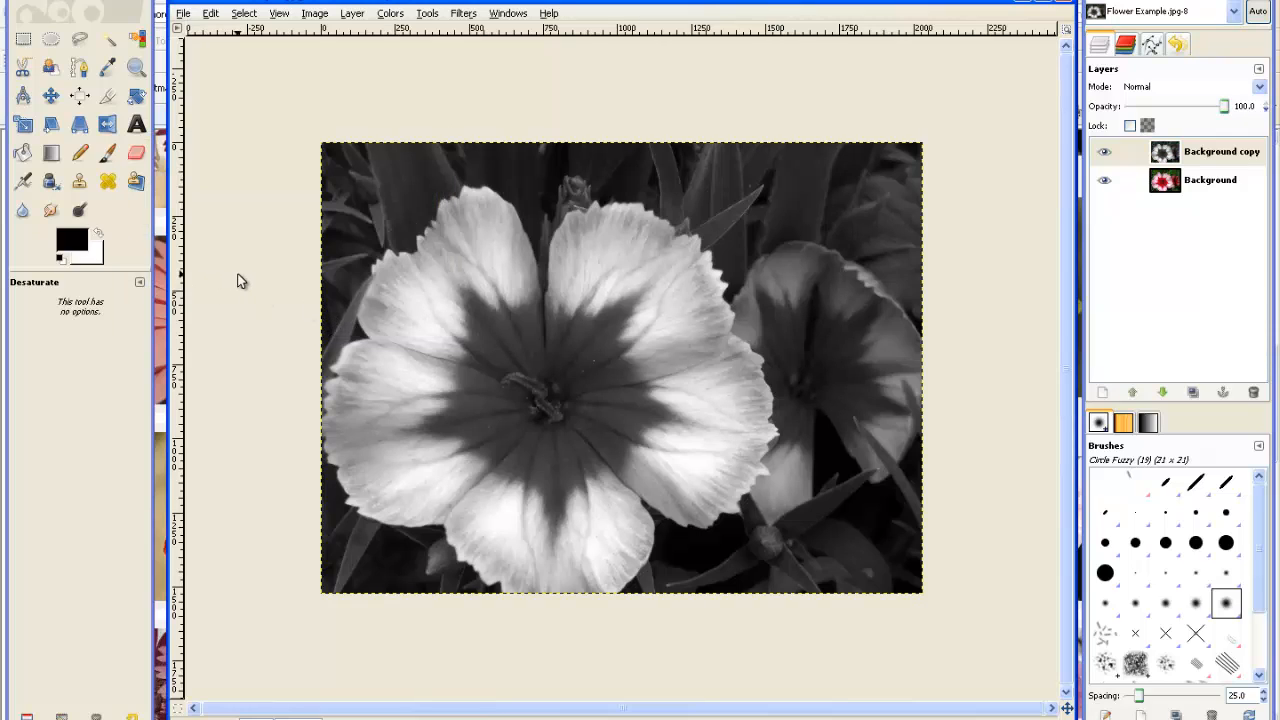
- Hide the Background copy layer to check the color photo beneath it, and show the layer again
left_click(1196, 184)
left_click(1183, 160)
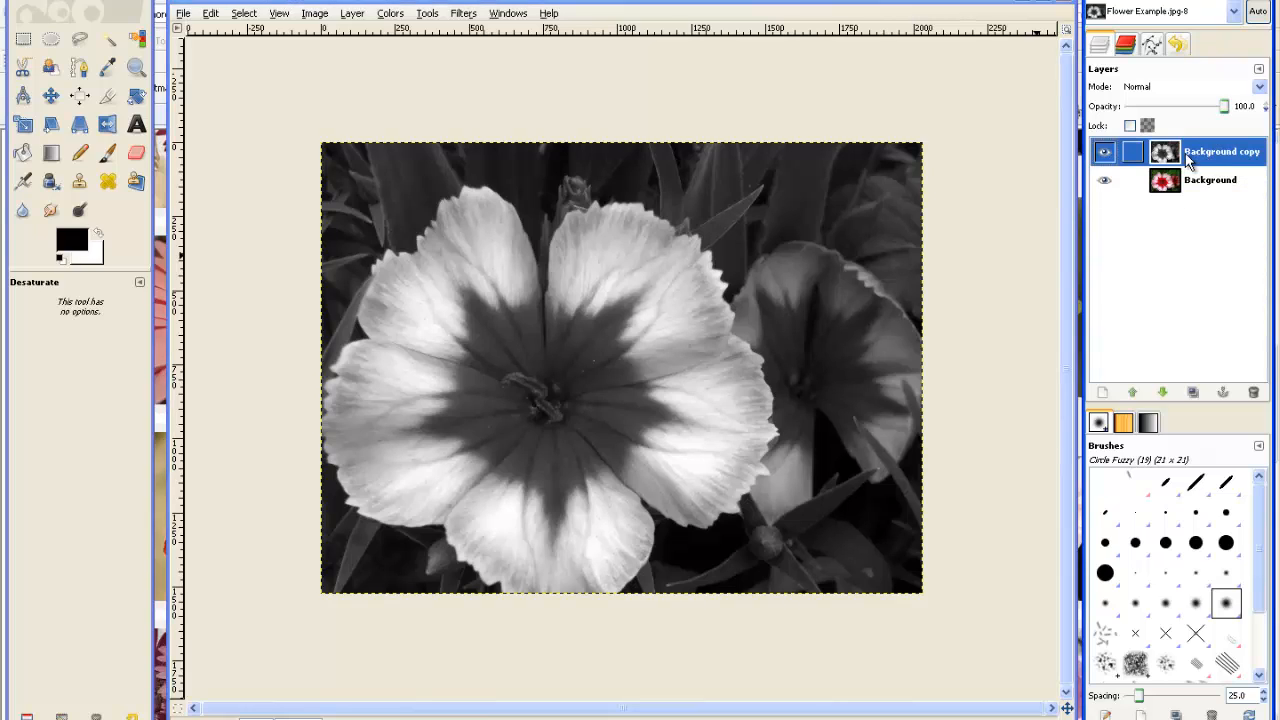
left_click(1105, 153)
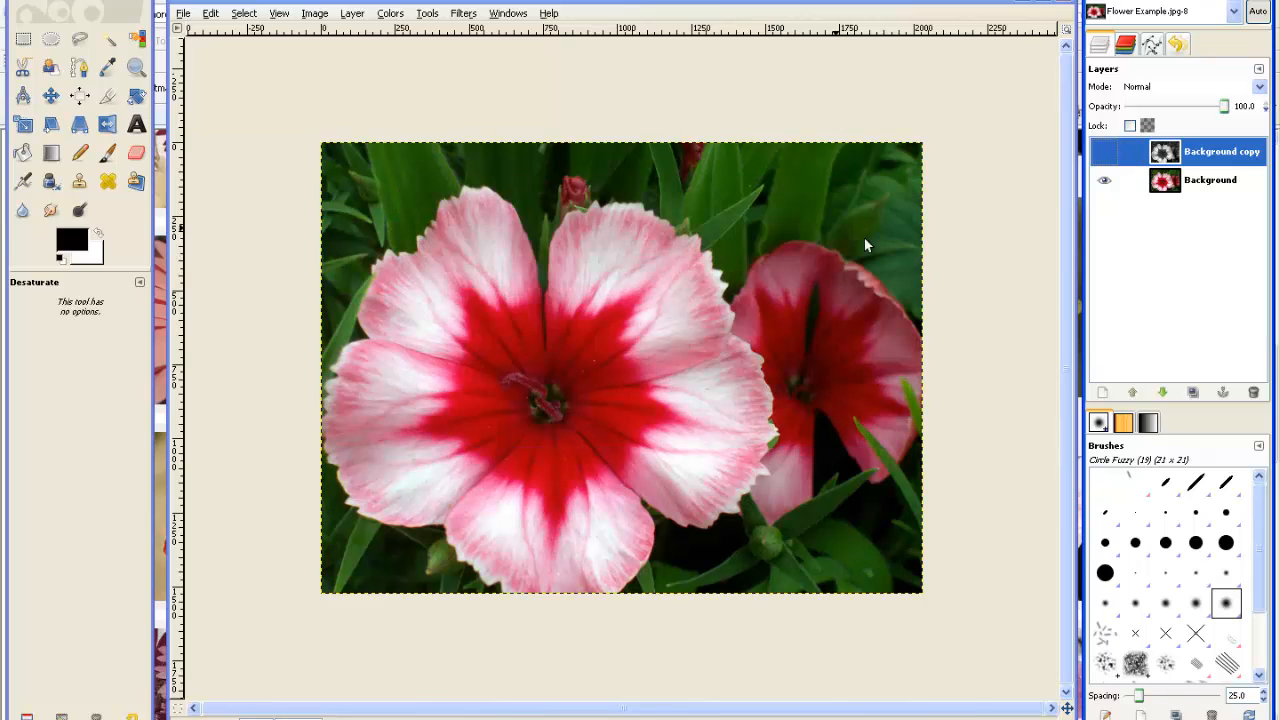
left_click(1105, 155)
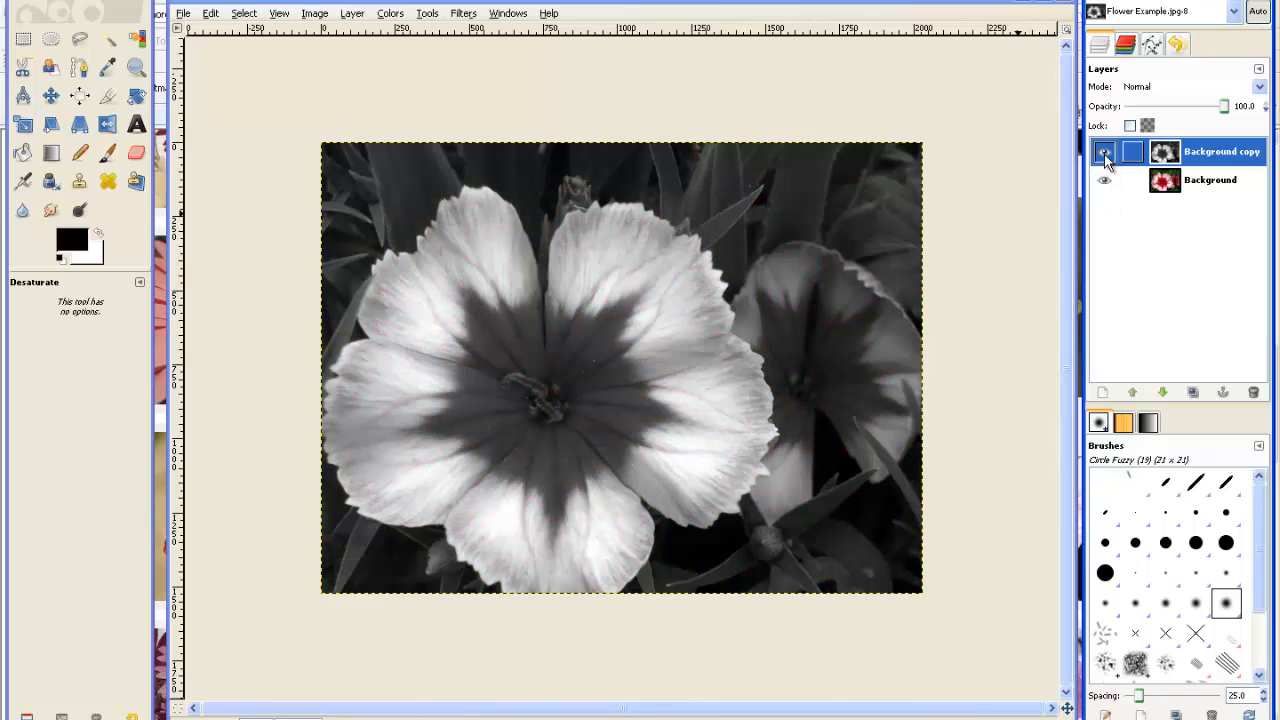
- Add a White (full opacity) layer mask to the Background copy layer
right_click(1203, 160)
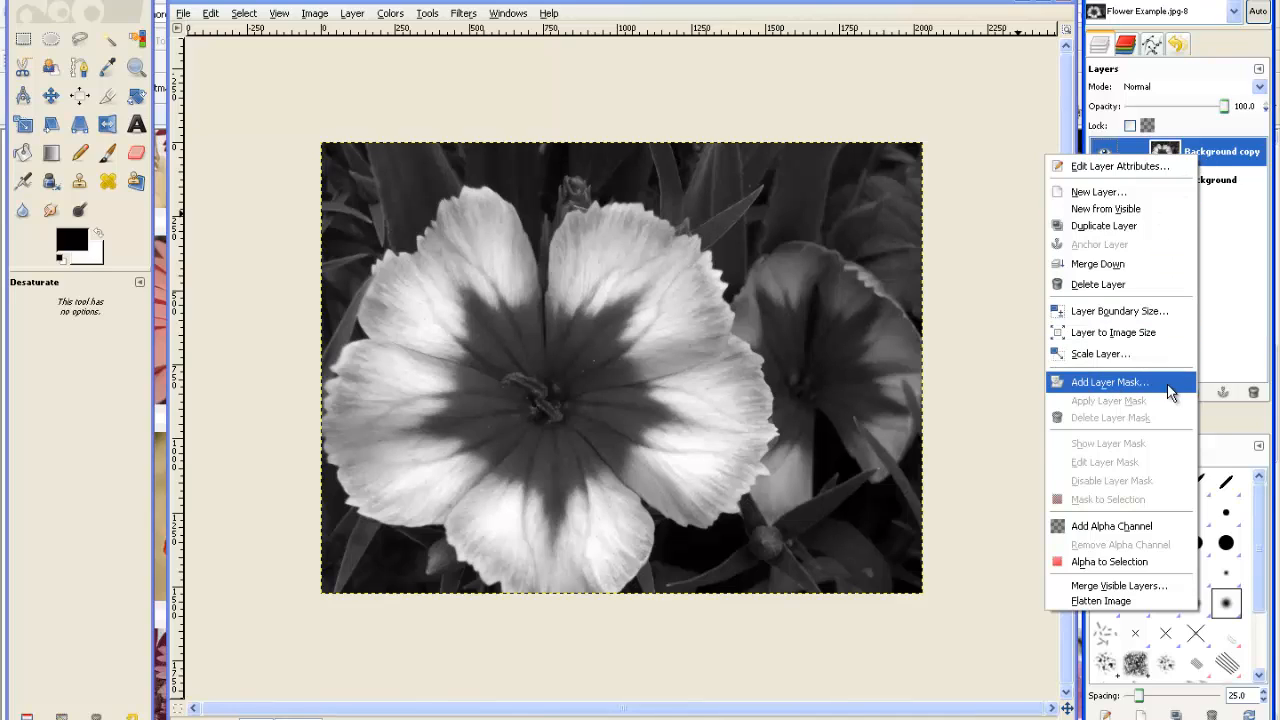
left_click(1140, 388)
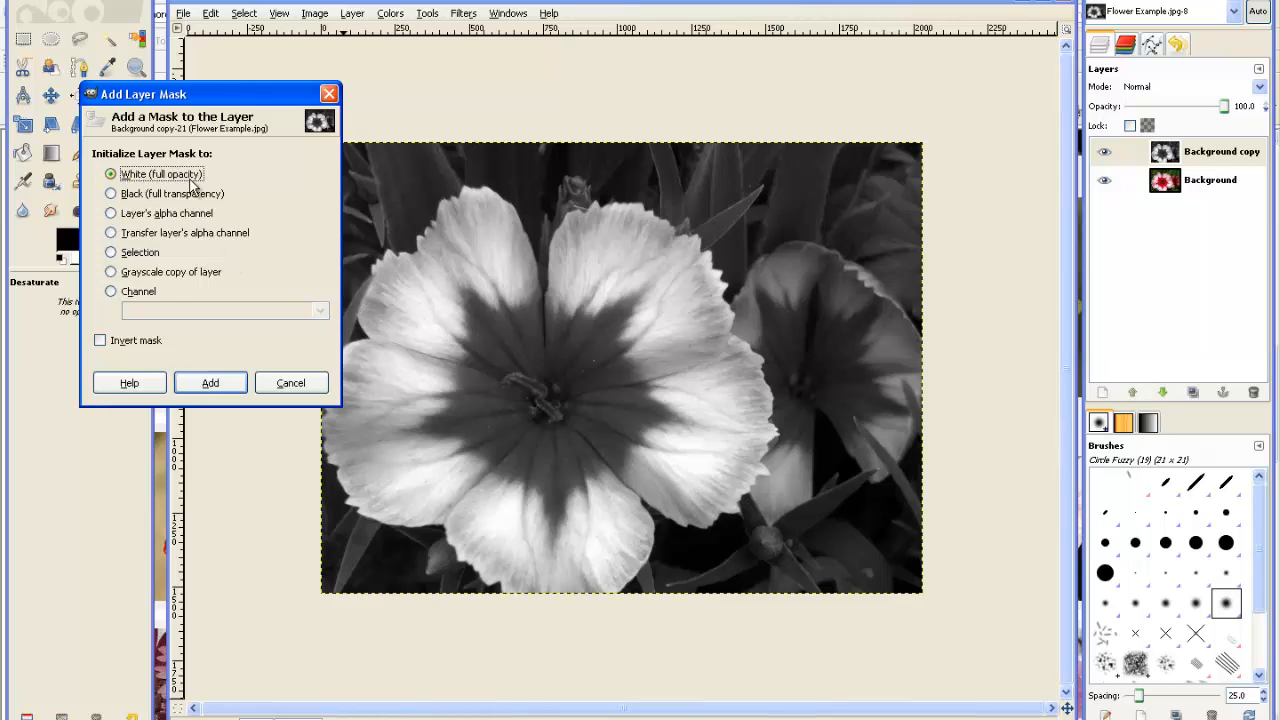
left_click(210, 383)
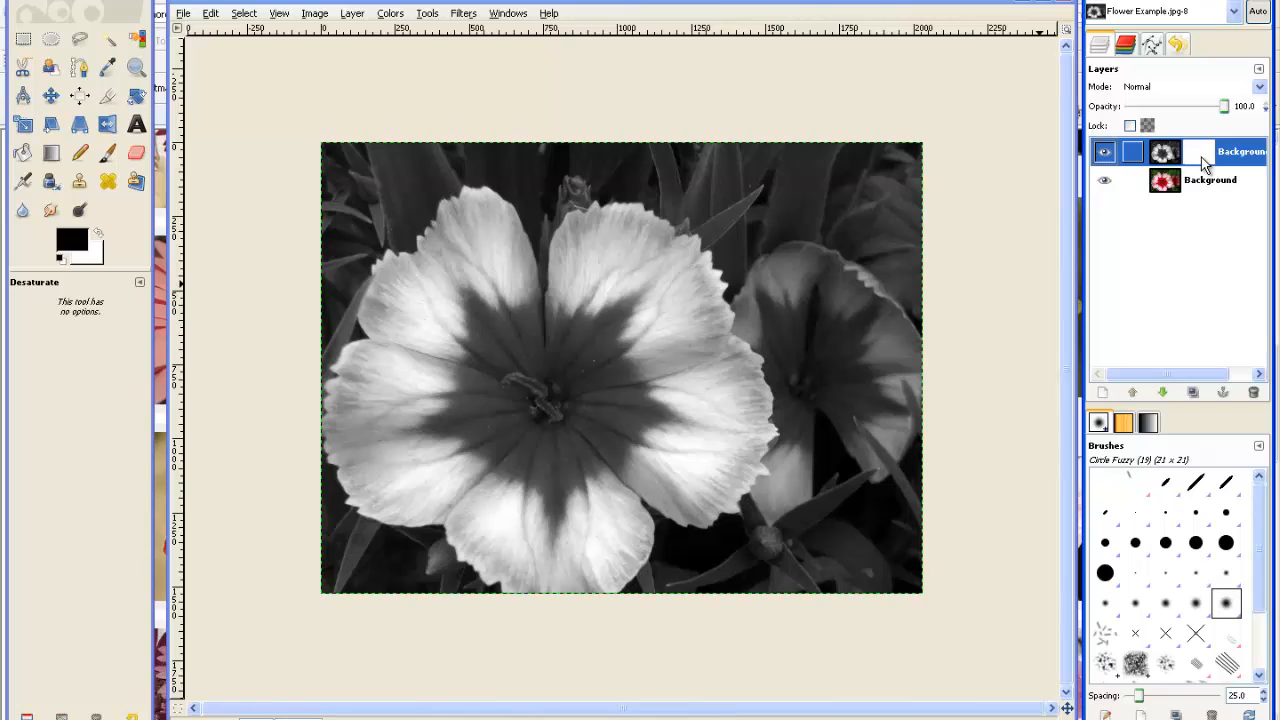
- Activate the Paintbrush tool with the Circle Fuzzy (19) brush
left_click(108, 154)
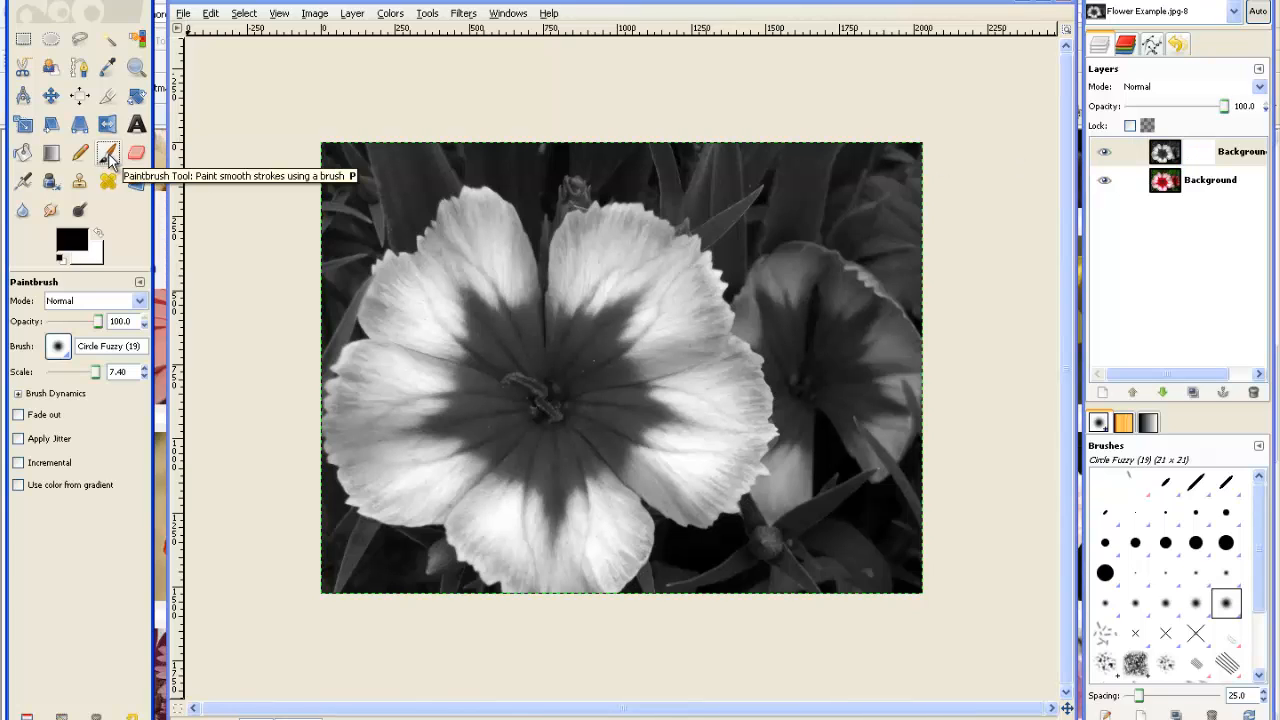
left_click(58, 346)
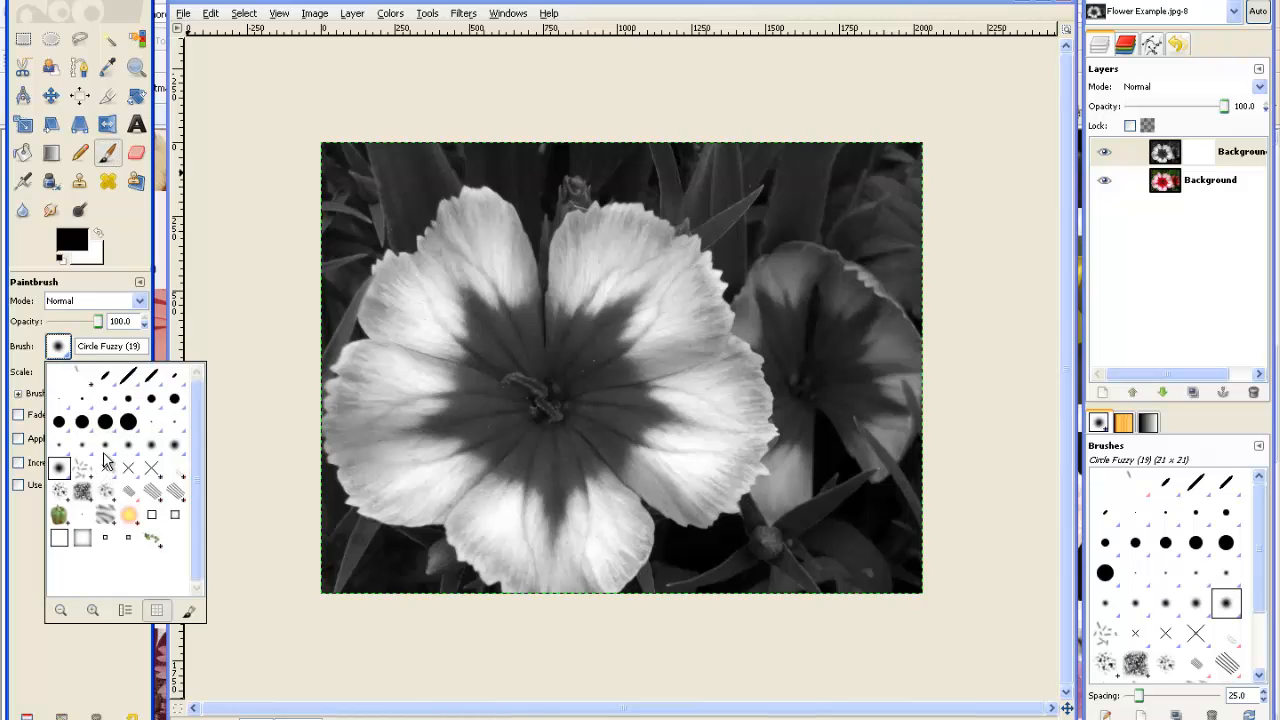
left_click(161, 445)
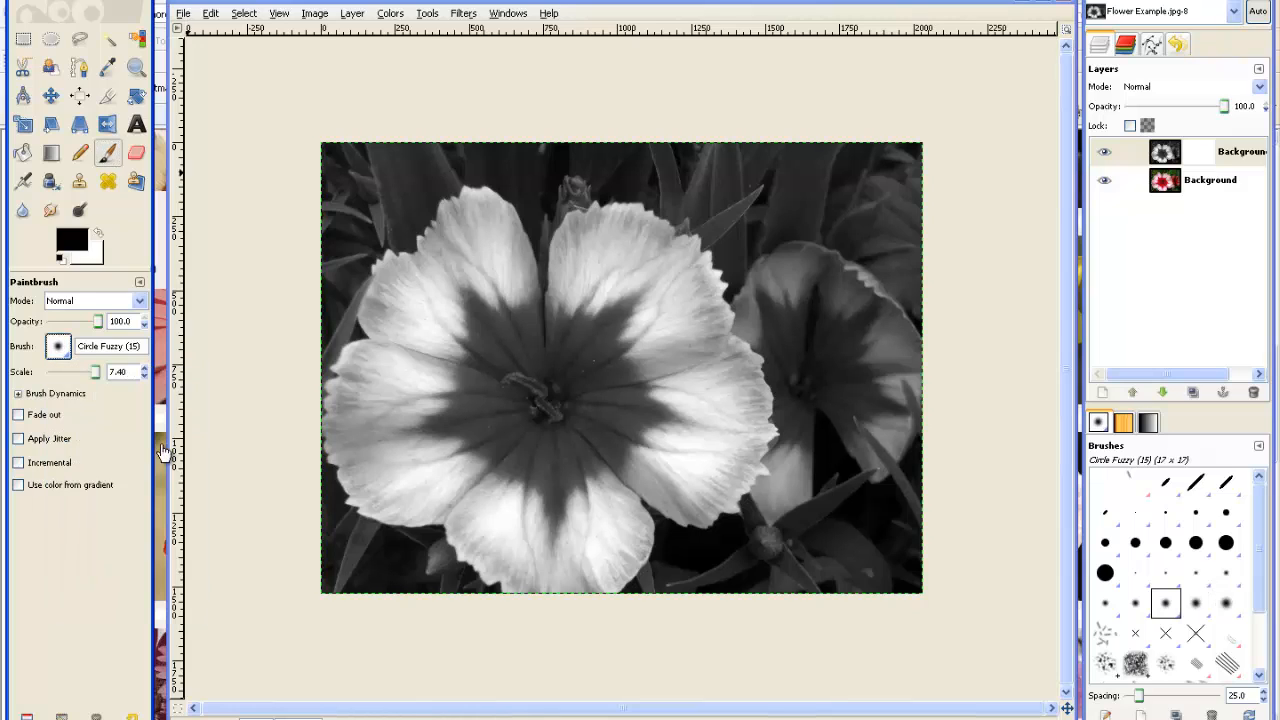
left_click(58, 346)
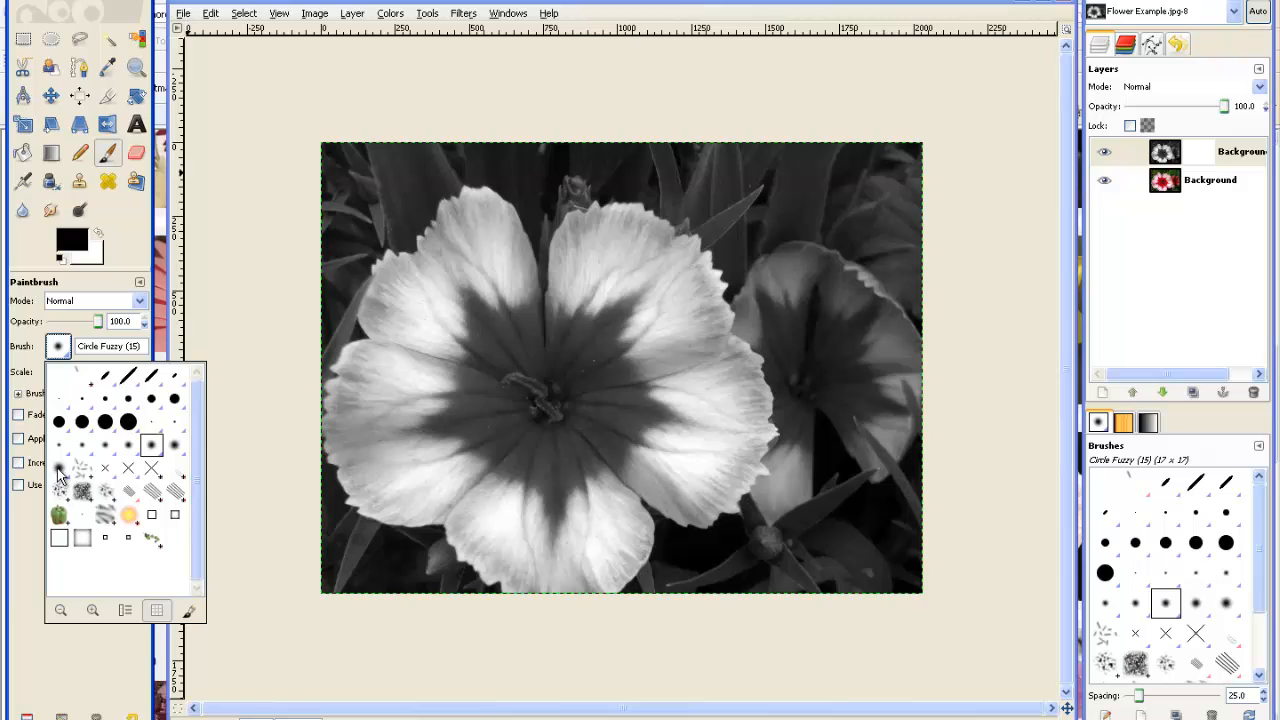
left_click(58, 468)
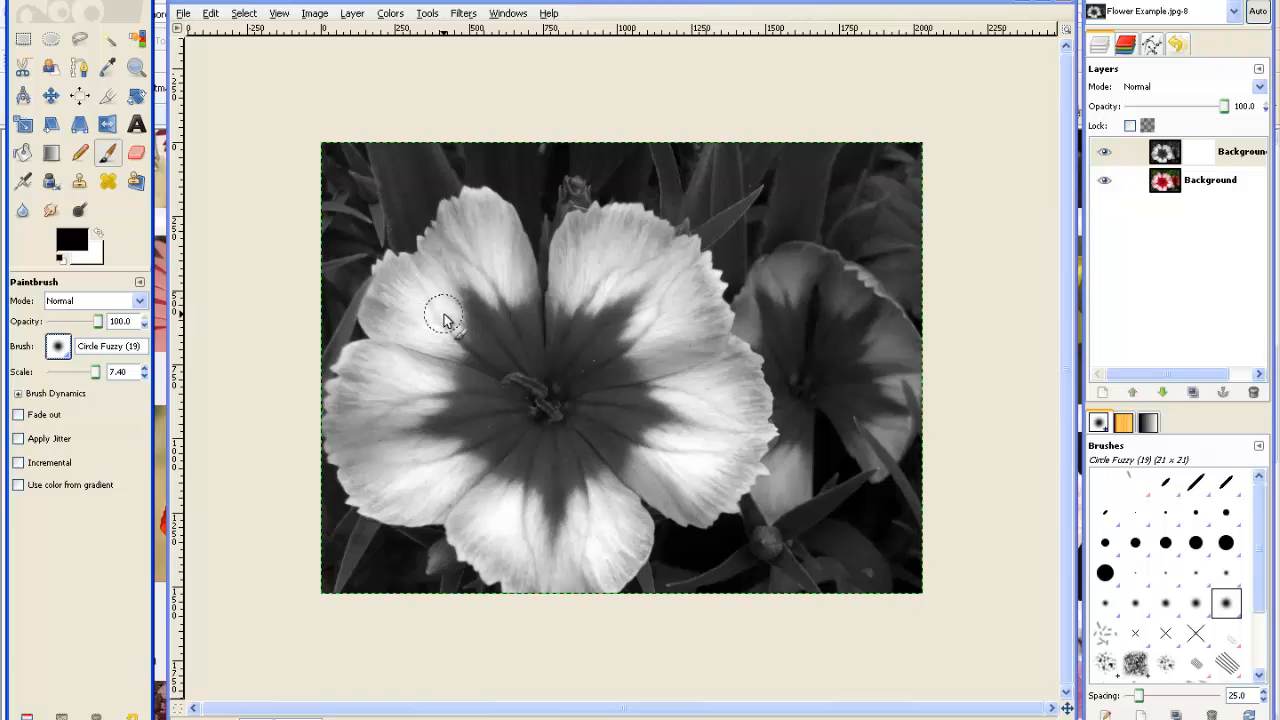
- Try out smaller and larger brush sizes, ending with the paintbrush scale at 10.00
key("bracketleft")
key("bracketleft")
key("bracketleft")
key("bracketleft")
key("bracketleft")
key("bracketleft")
key("bracketleft")
key("bracketleft")
key("bracketleft")
key("bracketleft")
key("bracketleft")
key("bracketleft")
key("bracketleft")
key("bracketleft")
key("bracketleft")
key("bracketleft")
key("bracketleft")
key("bracketleft")
key("bracketleft")
key("bracketleft")
key("bracketright")
key("bracketright")
key("bracketright")
key("bracketright")
key("bracketright")
key("bracketright")
key("bracketright")
key("bracketright")
key("bracketright")
key("bracketright")
key("bracketright")
key("bracketright")
key("bracketright")
key("bracketright")
key("bracketright")
key("bracketright")
key("bracketright")
key("bracketright")
key("bracketright")
key("bracketright")
key("bracketright")
key("bracketright")
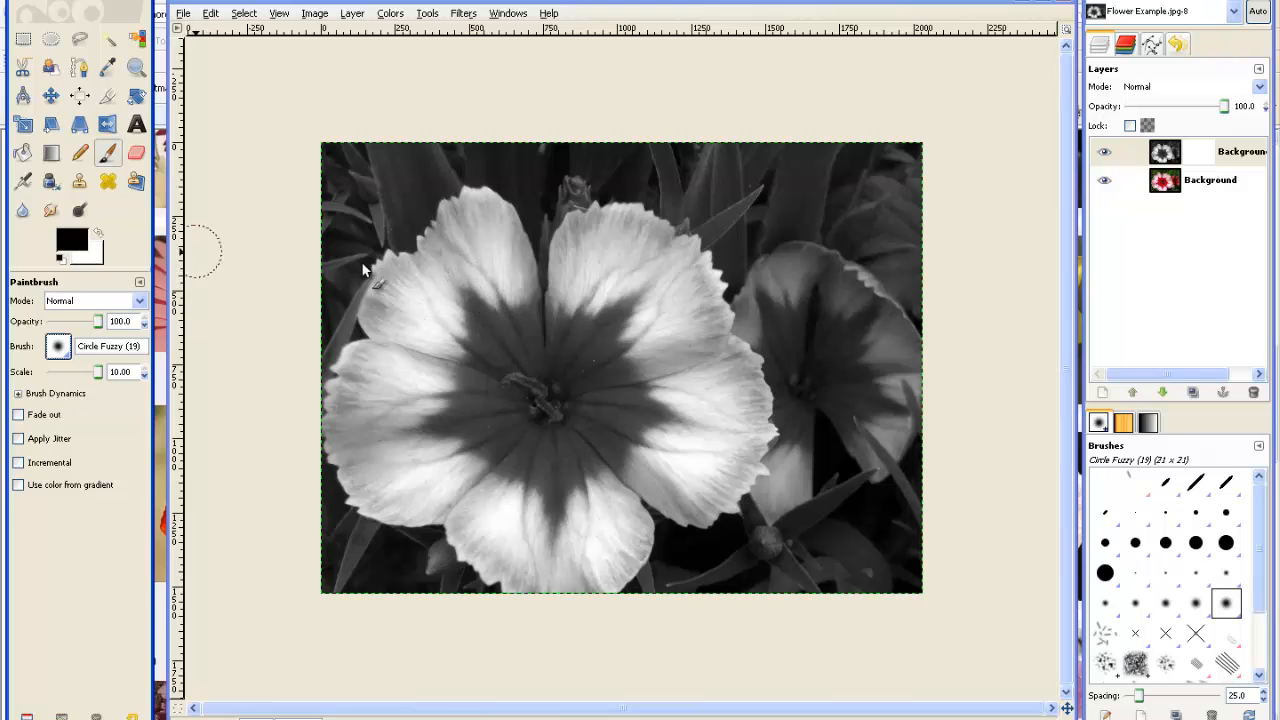
- Paint black on the Background copy layer's mask across all petals and the center of the large flower to restore its color
left_click_drag(481, 228, 493, 239)
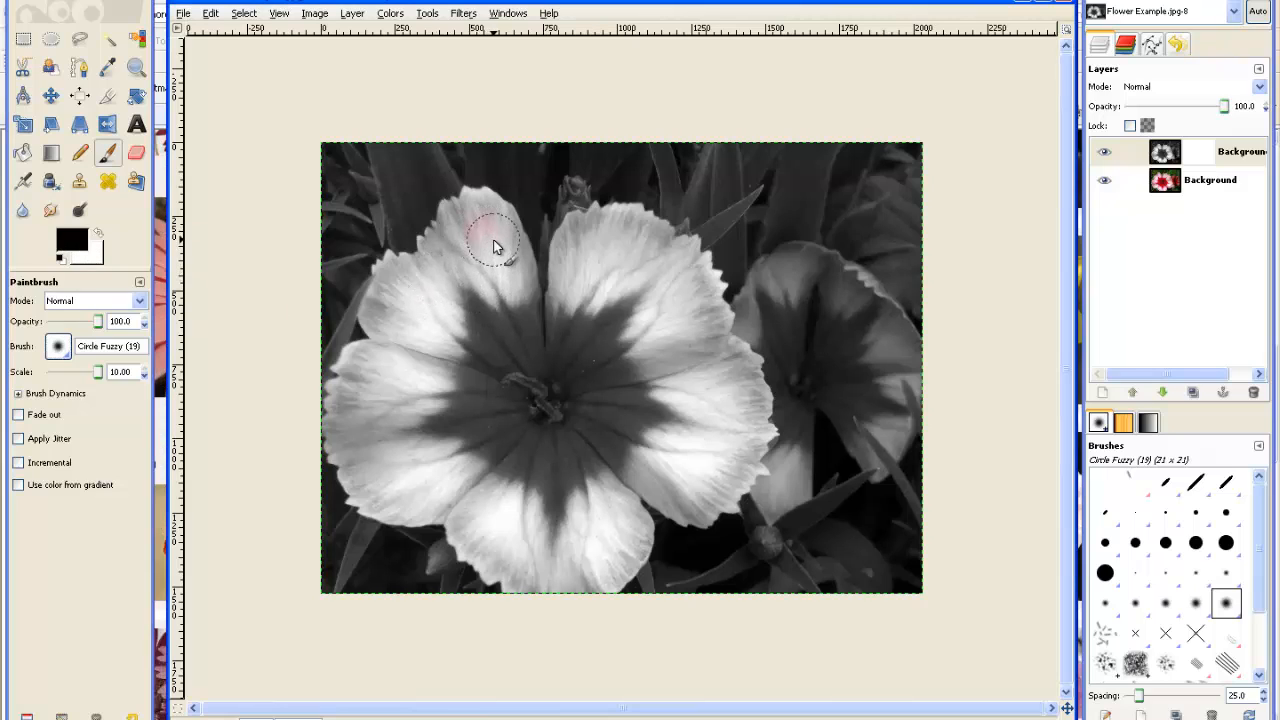
mouse_move(505, 288)
left_mouse_down()
mouse_move(532, 398)
mouse_move(530, 303)
left_mouse_up()
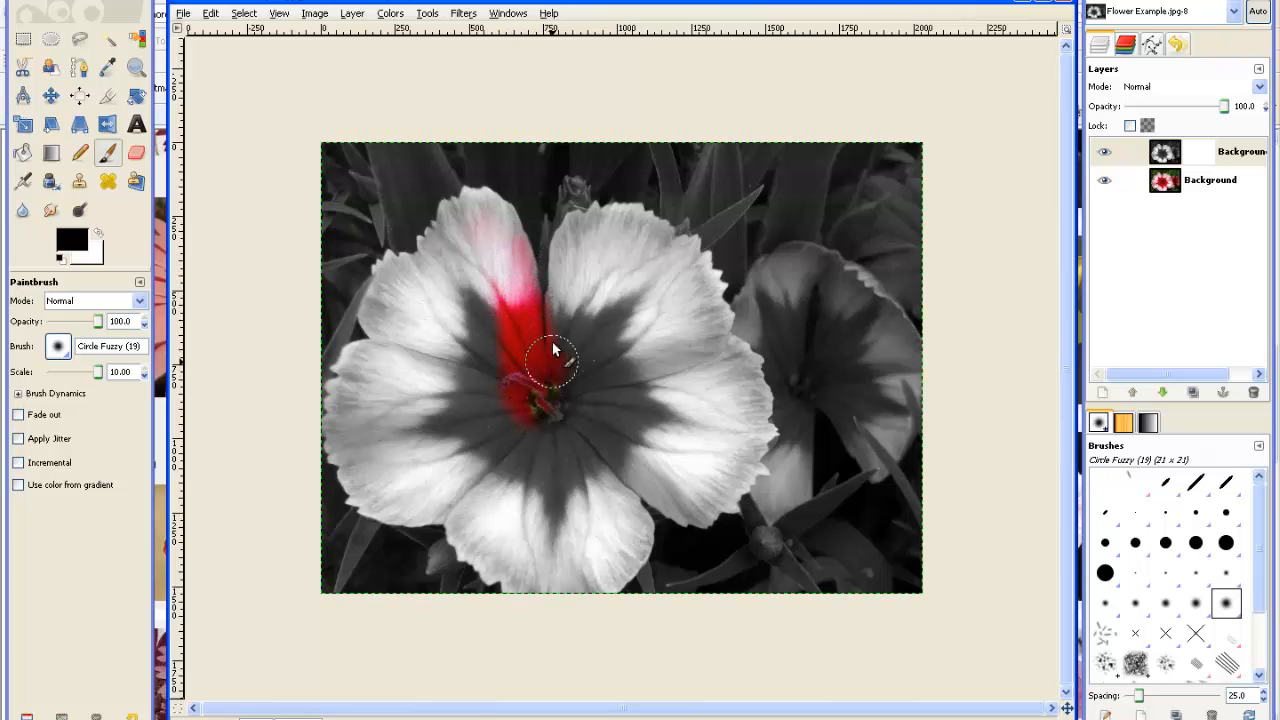
mouse_move(557, 363)
left_mouse_down()
mouse_move(559, 308)
mouse_move(556, 423)
mouse_move(608, 291)
mouse_move(584, 285)
mouse_move(585, 296)
mouse_move(578, 278)
mouse_move(603, 345)
mouse_move(615, 298)
mouse_move(602, 409)
mouse_move(629, 391)
mouse_move(623, 318)
mouse_move(594, 399)
mouse_move(620, 408)
mouse_move(643, 286)
left_mouse_up()
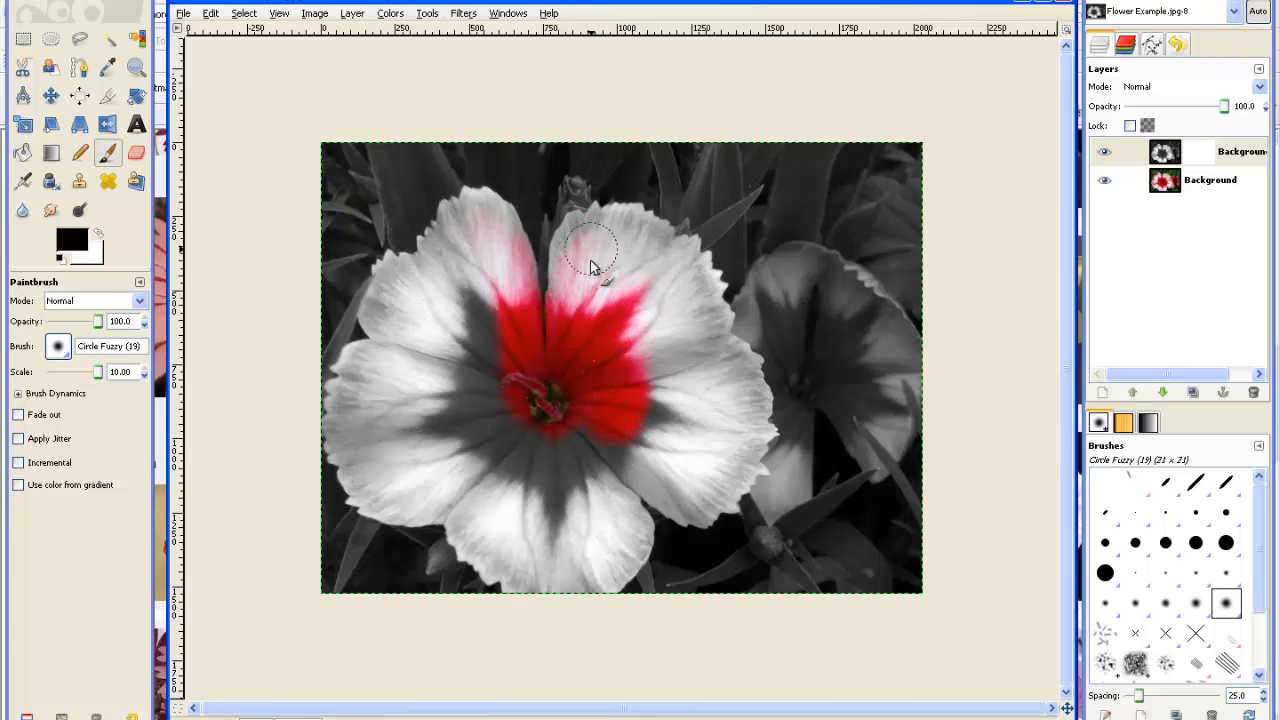
mouse_move(620, 236)
left_mouse_down()
mouse_move(684, 278)
mouse_move(732, 362)
left_mouse_up()
left_click_drag(743, 406, 742, 463)
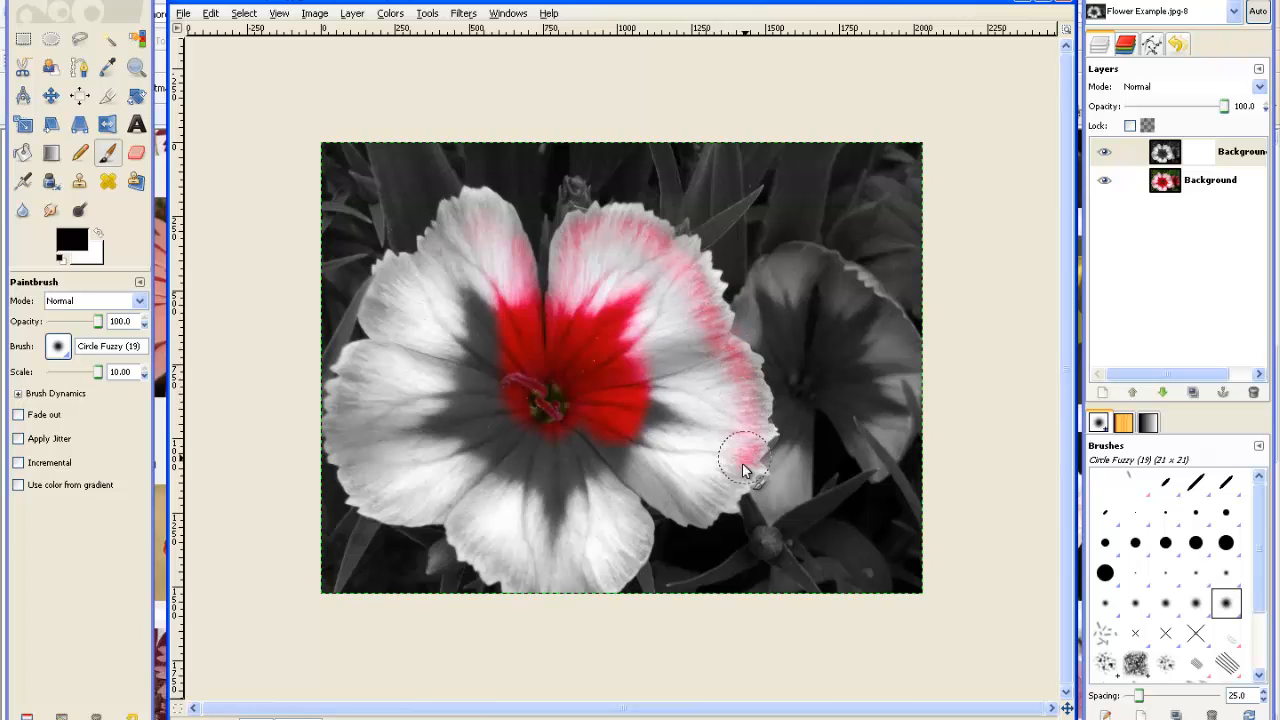
left_click_drag(714, 508, 648, 488)
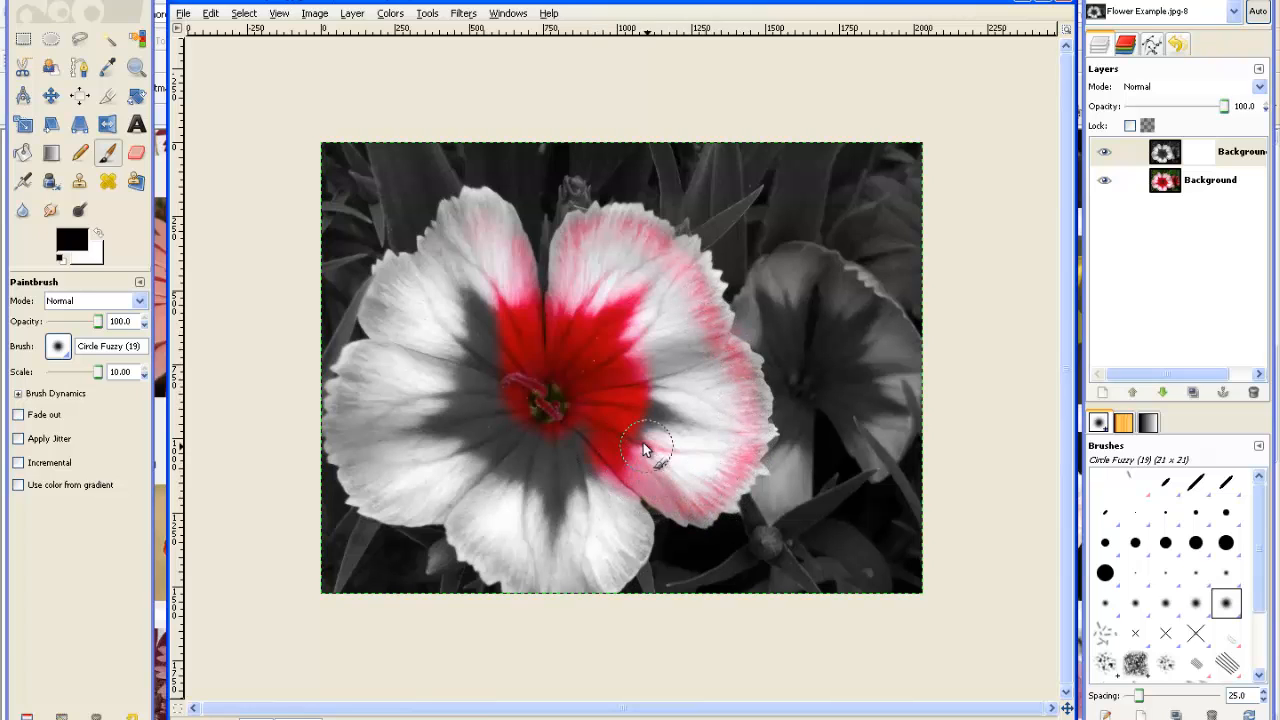
key("ctrl+z")
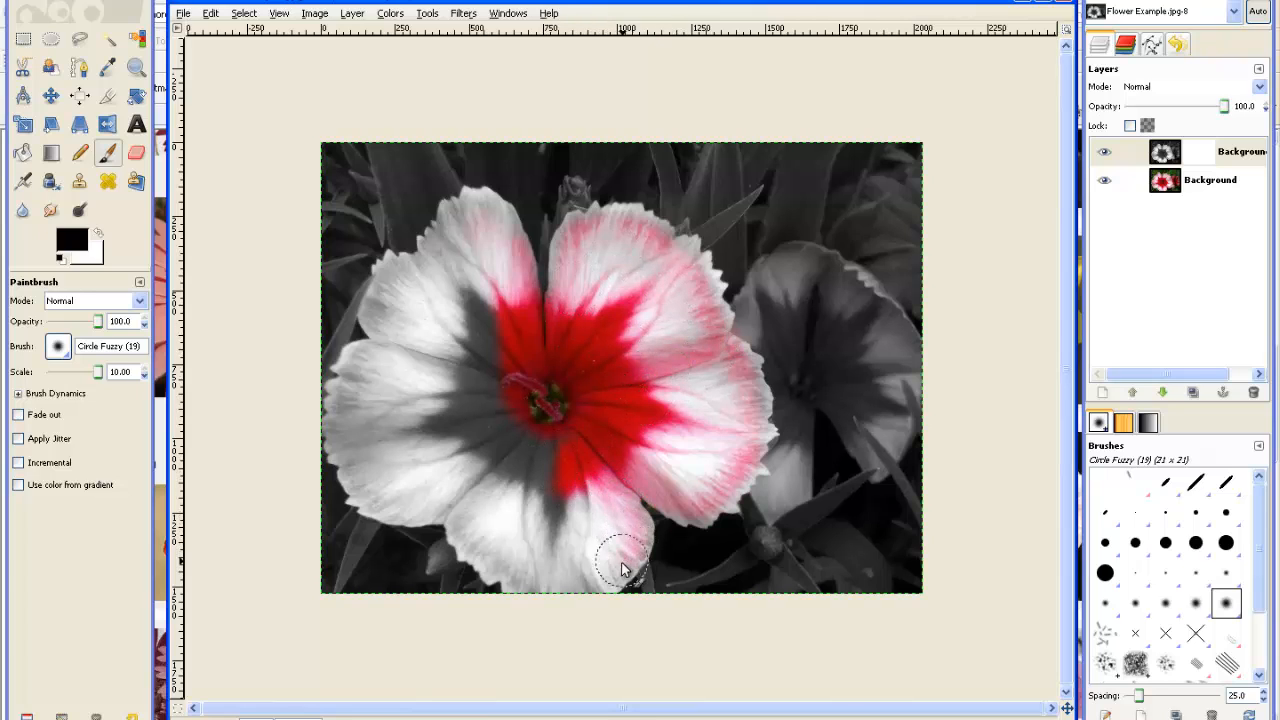
left_click_drag(540, 588, 464, 542)
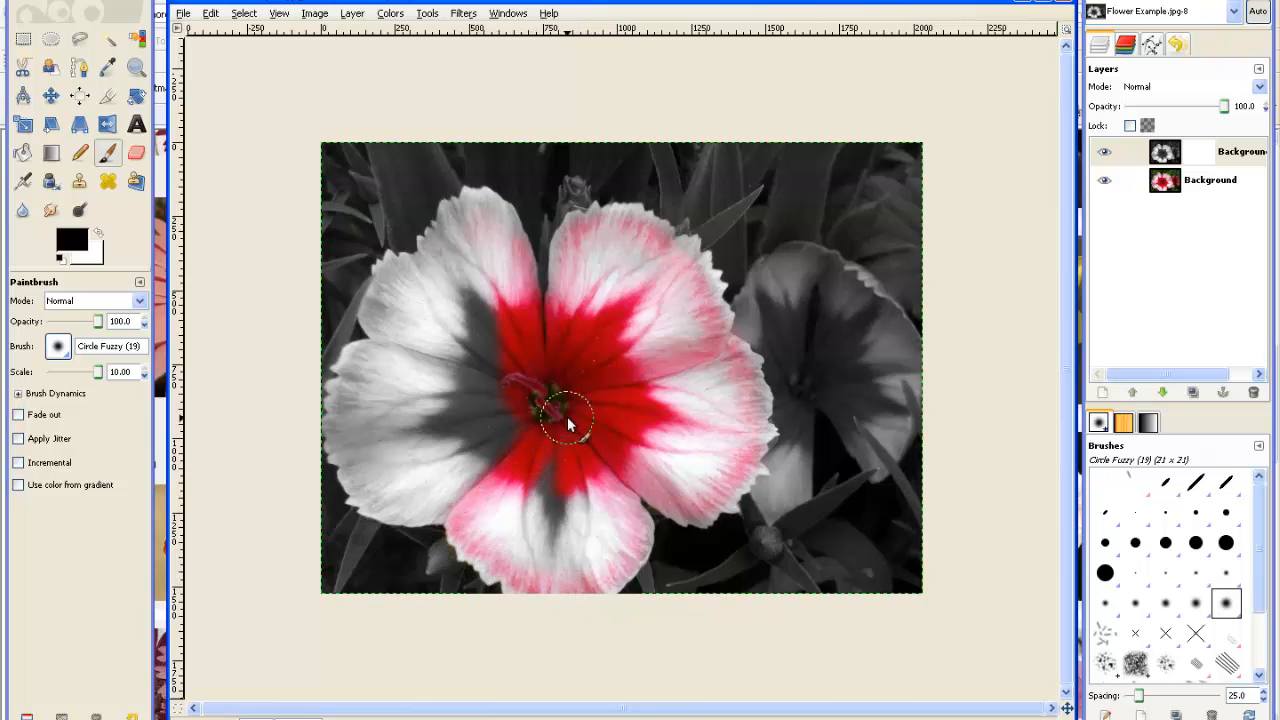
left_click_drag(567, 418, 532, 492)
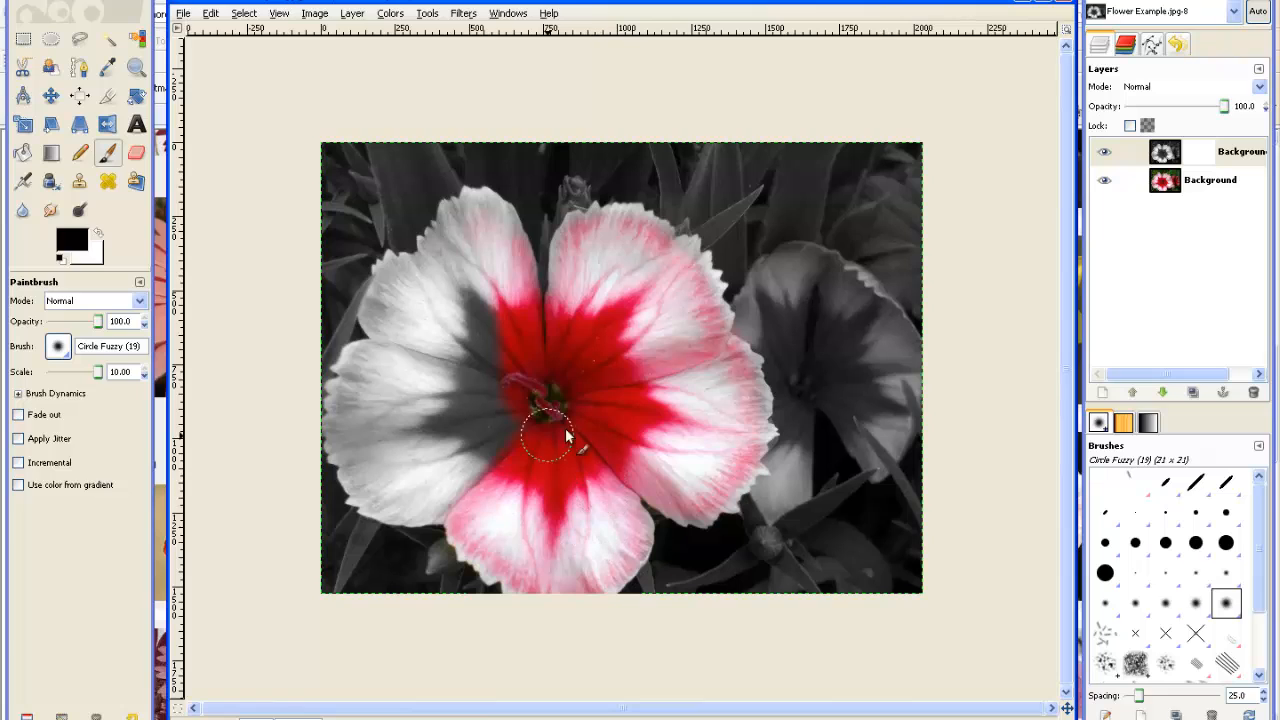
mouse_move(488, 466)
left_mouse_down()
mouse_move(405, 509)
mouse_move(364, 501)
mouse_move(345, 482)
mouse_move(339, 412)
mouse_move(355, 362)
mouse_move(399, 349)
mouse_move(469, 364)
mouse_move(488, 376)
mouse_move(379, 380)
mouse_move(448, 380)
mouse_move(479, 405)
mouse_move(366, 414)
mouse_move(501, 412)
mouse_move(383, 458)
mouse_move(435, 451)
mouse_move(386, 430)
mouse_move(353, 434)
mouse_move(457, 445)
mouse_move(401, 474)
mouse_move(477, 488)
mouse_move(428, 476)
mouse_move(494, 377)
left_mouse_up()
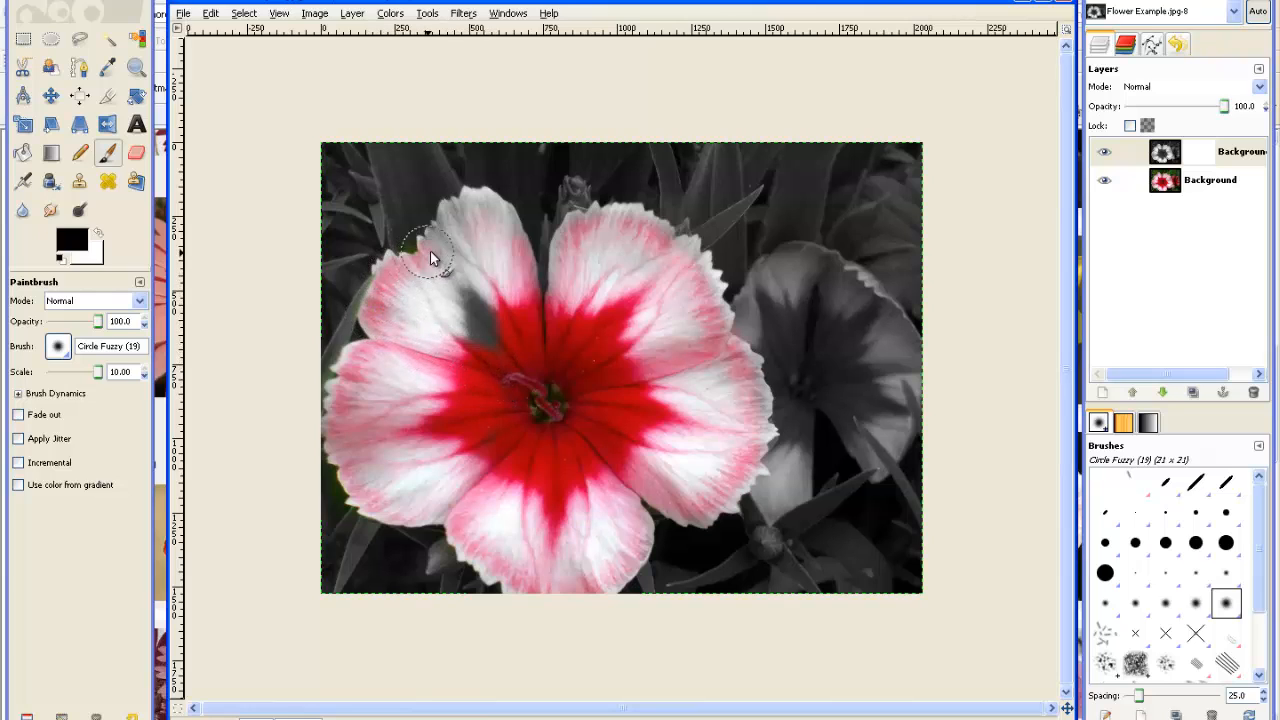
left_click_drag(446, 228, 478, 211)
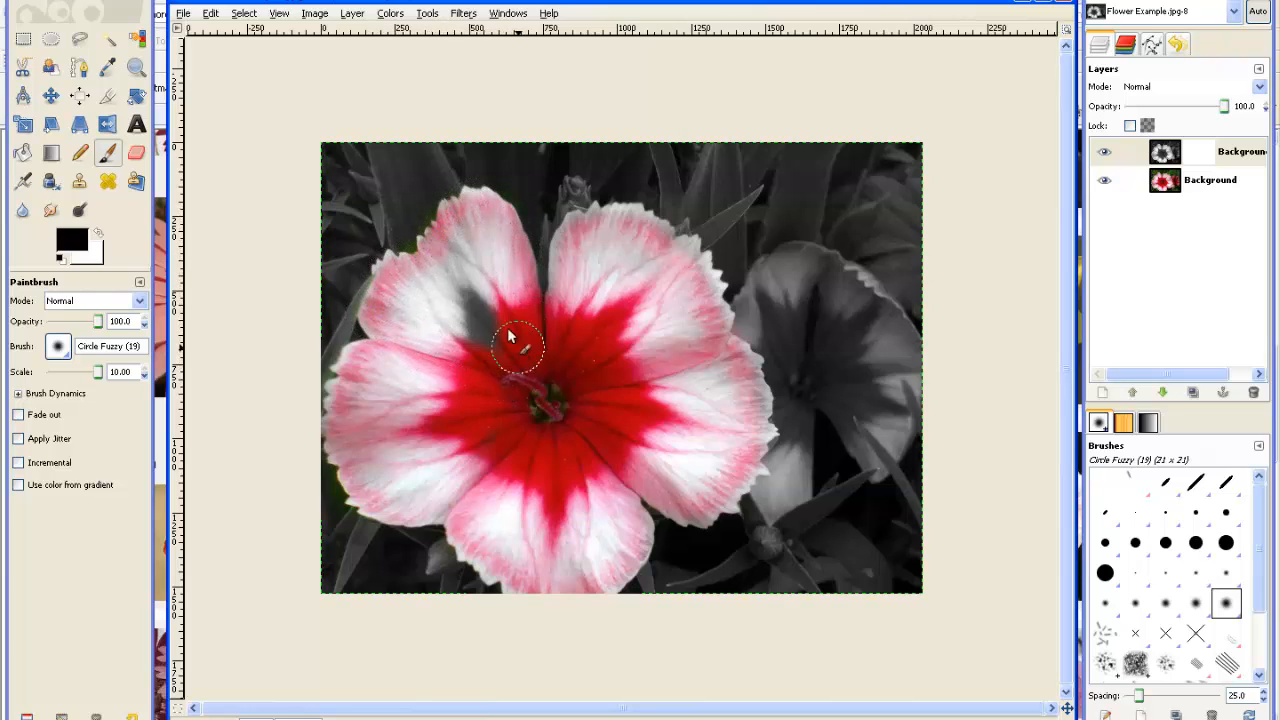
mouse_move(513, 338)
left_mouse_down()
mouse_move(468, 243)
mouse_move(531, 317)
mouse_move(485, 256)
mouse_move(471, 326)
mouse_move(426, 281)
left_mouse_up()
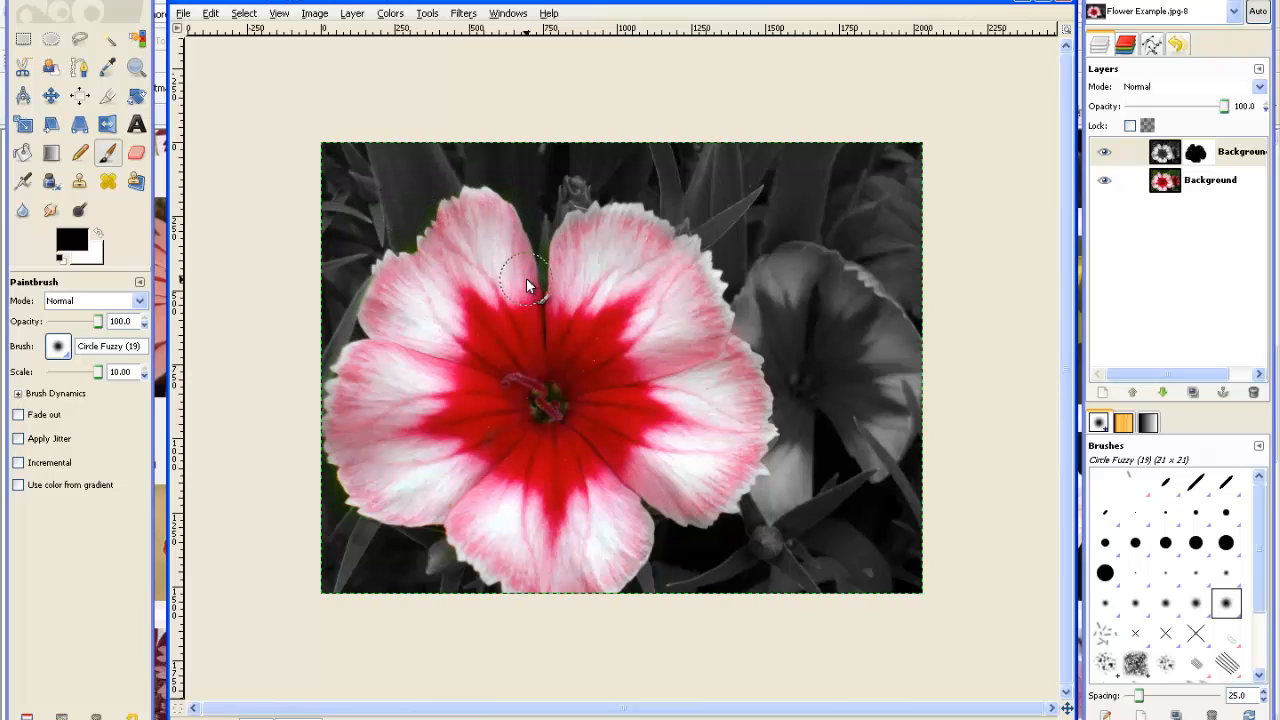
- Switch the foreground color to white and, reducing the brush scale to 3.70, paint away the color spill around the large flower's petals
left_click(100, 238)
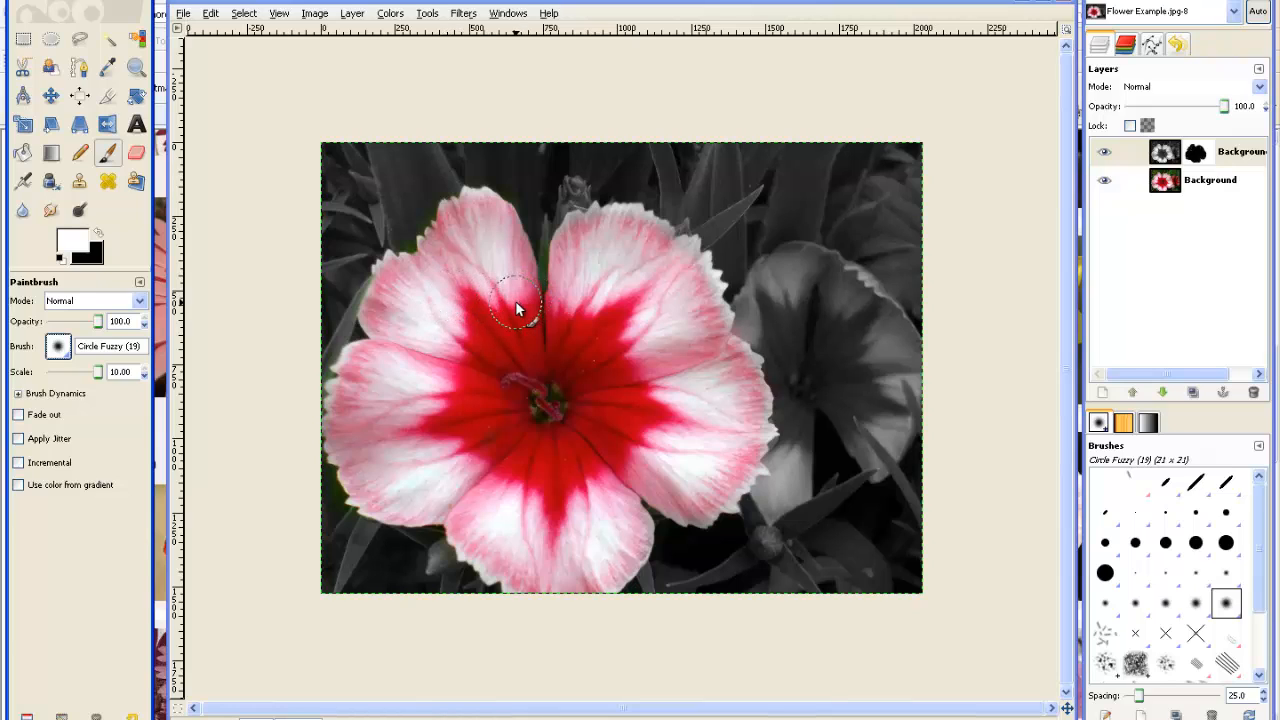
key("bracketleft")
key("bracketleft")
key("bracketleft")
key("bracketleft")
key("bracketleft")
key("bracketleft")
key("bracketleft")
key("bracketleft")
key("bracketleft")
key("bracketleft")
key("bracketleft")
key("bracketleft")
key("bracketleft")
key("bracketleft")
key("bracketleft")
key("bracketleft")
key("bracketleft")
key("bracketleft")
key("bracketleft")
key("bracketleft")
key("bracketleft")
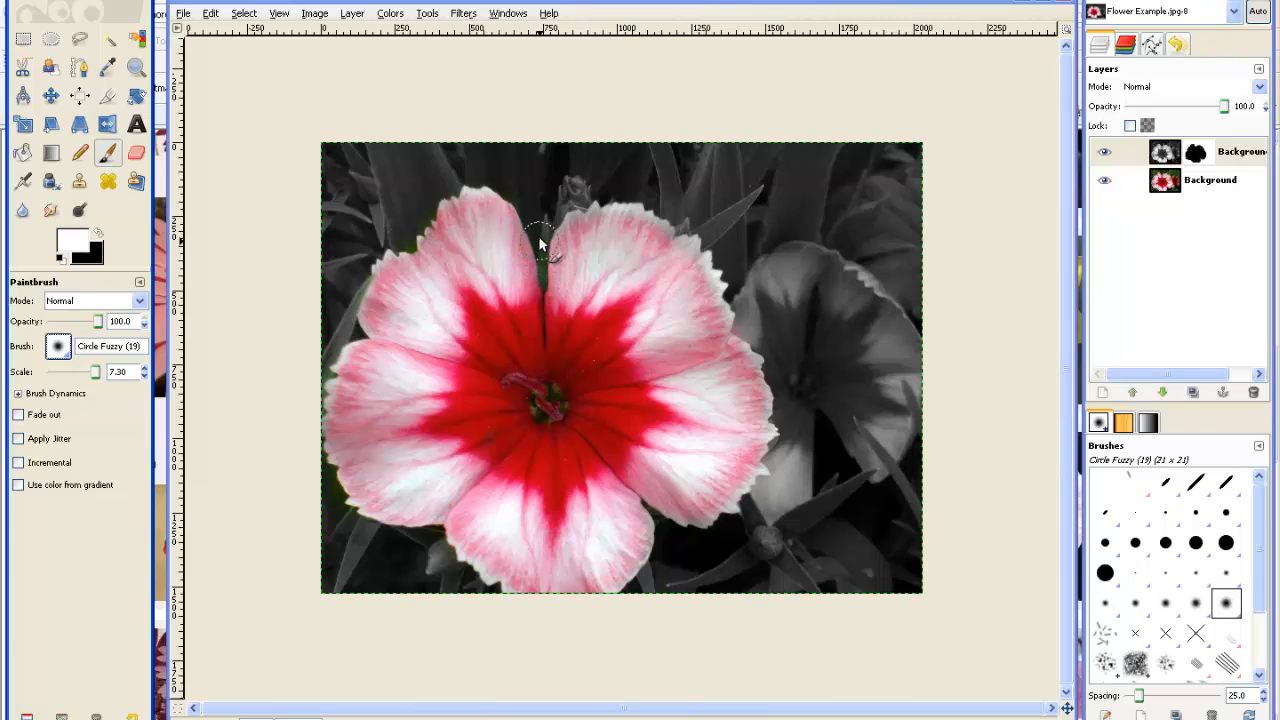
mouse_move(541, 258)
left_mouse_down()
mouse_move(536, 214)
mouse_move(542, 275)
mouse_move(524, 204)
mouse_move(489, 185)
left_mouse_up()
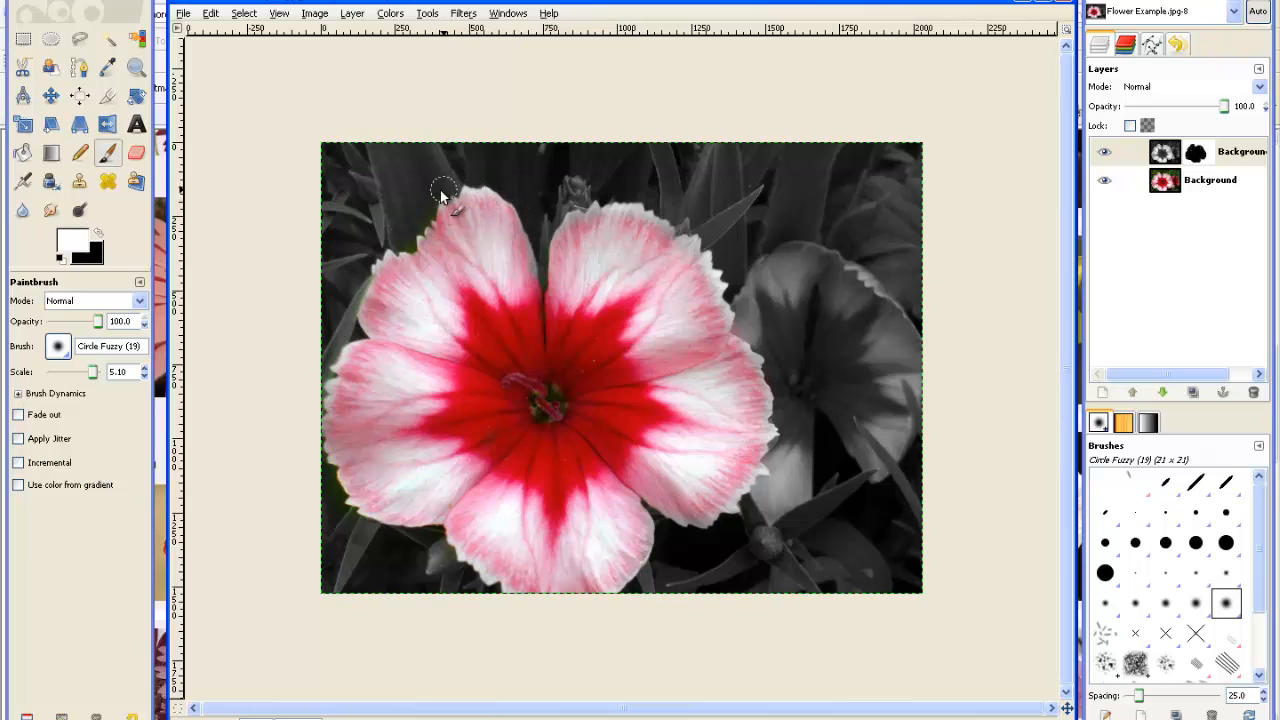
mouse_move(411, 240)
left_mouse_down()
mouse_move(366, 257)
mouse_move(325, 371)
mouse_move(313, 449)
mouse_move(342, 505)
left_mouse_up()
mouse_move(436, 541)
left_mouse_down()
mouse_move(449, 574)
mouse_move(491, 600)
left_mouse_up()
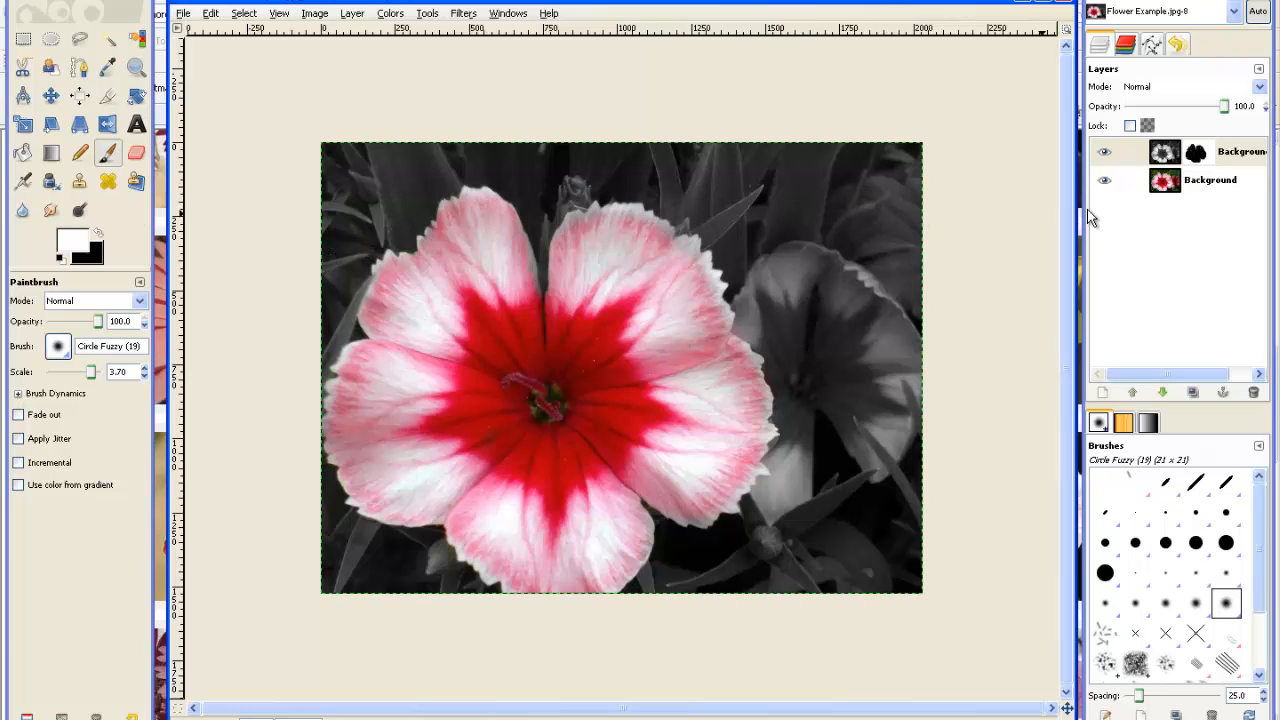
- Hide and reshow the Background copy layer to compare the selective-color result with the full-color photo
left_click(1104, 153)
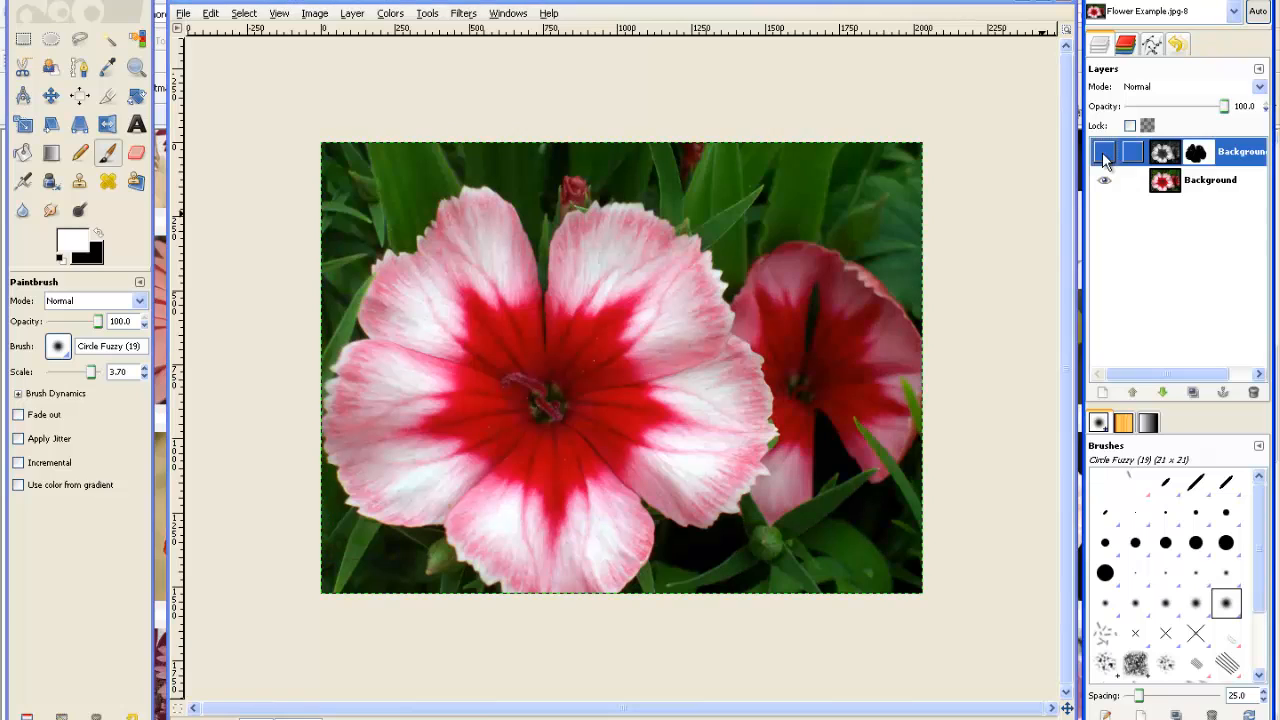
left_click(1104, 155)
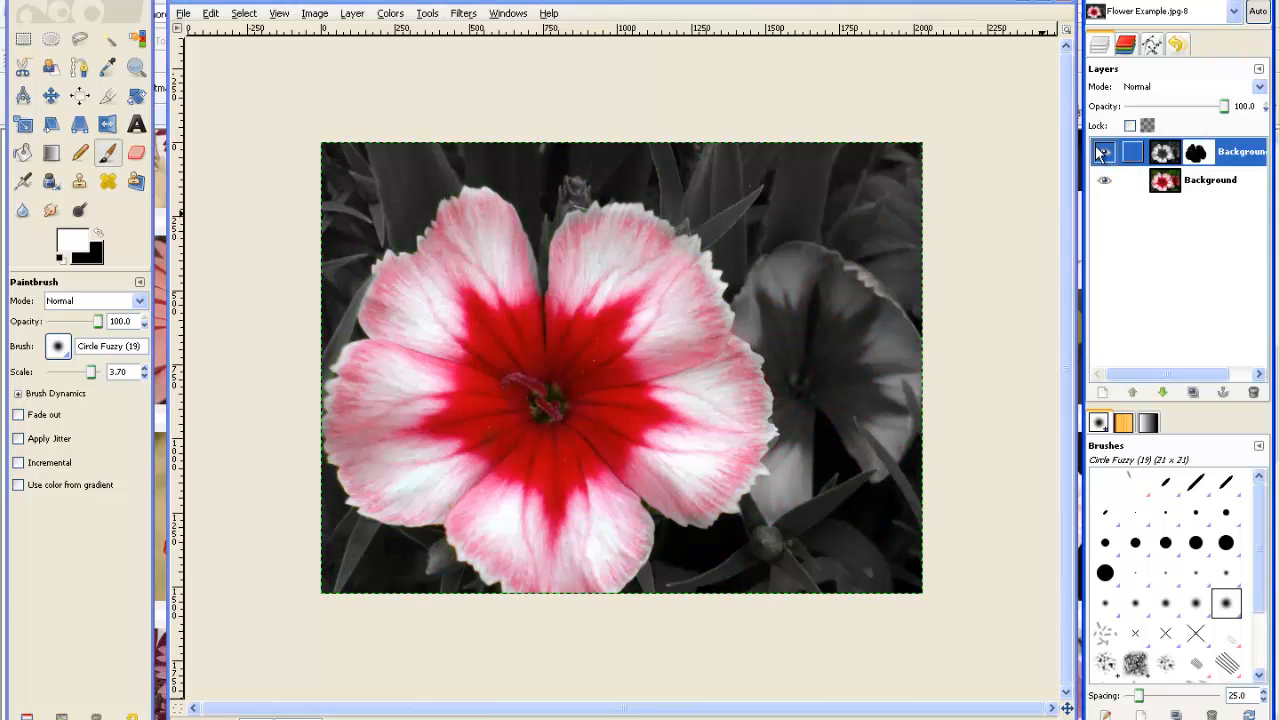
- Save the picture over Flower Example.jpg in the Pictures folder, exporting with Merge Visible Layers at JPEG quality 90
left_click(185, 14)
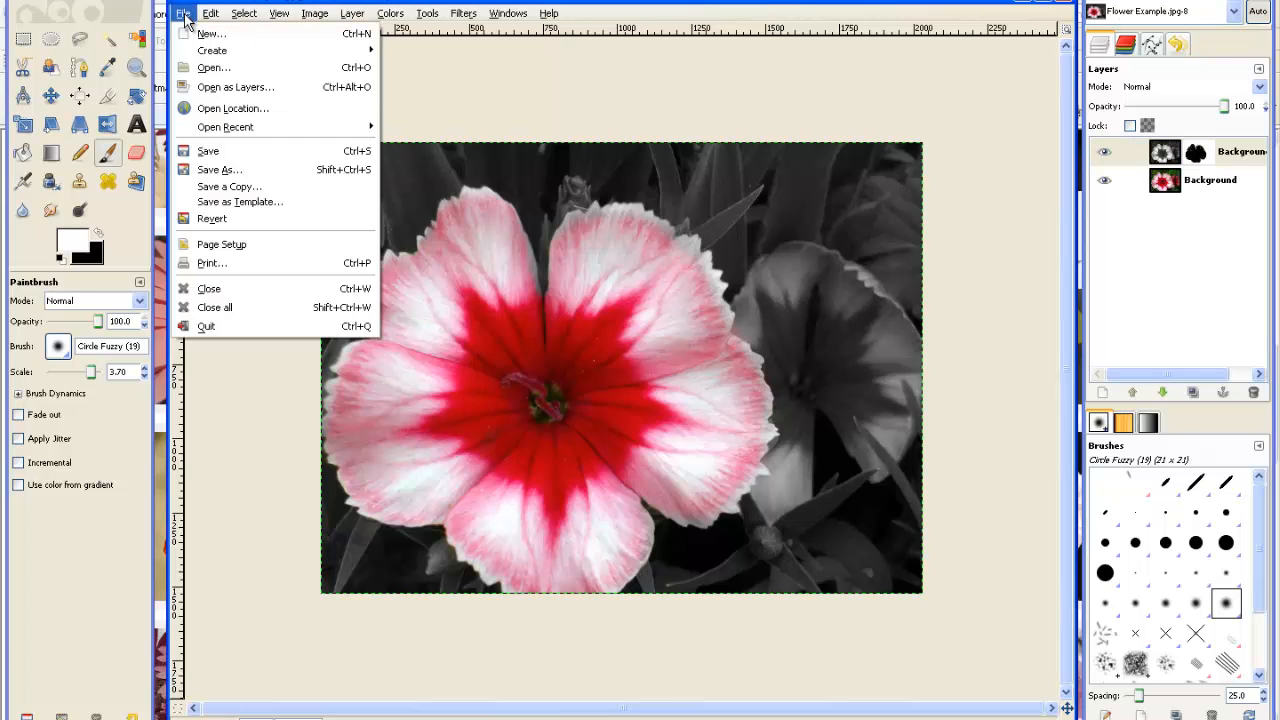
left_click(202, 171)
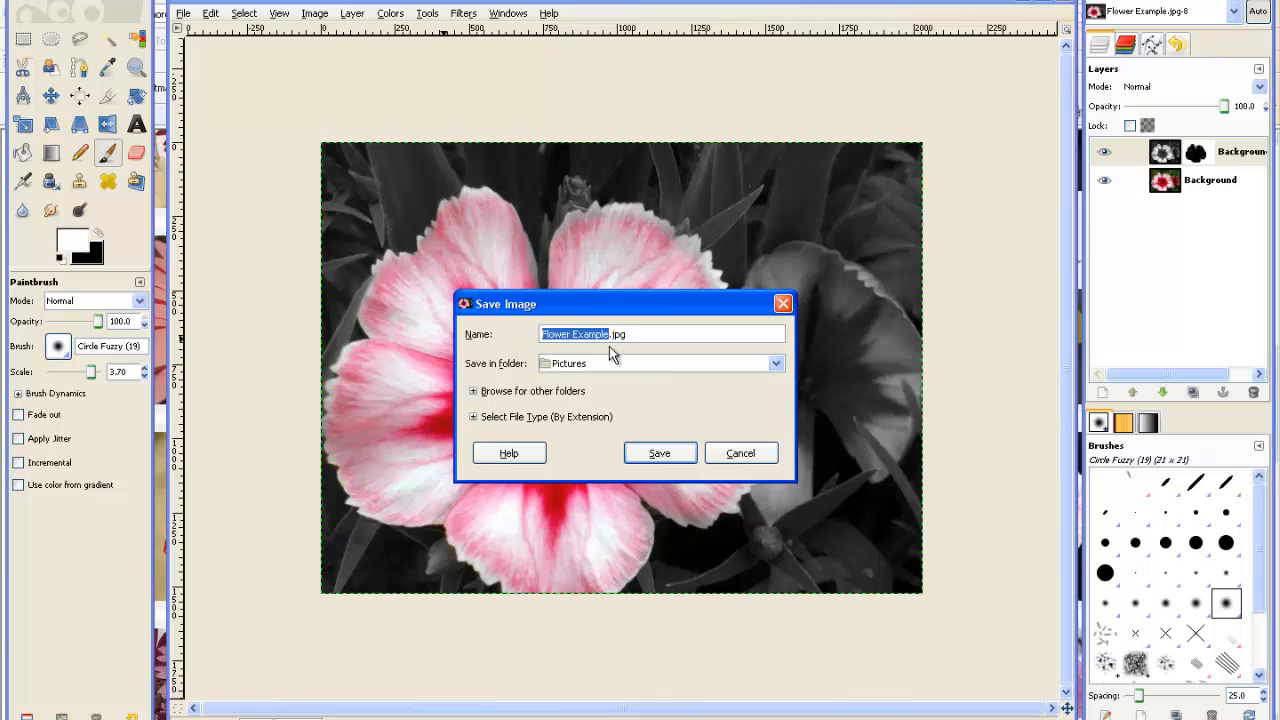
left_click(666, 453)
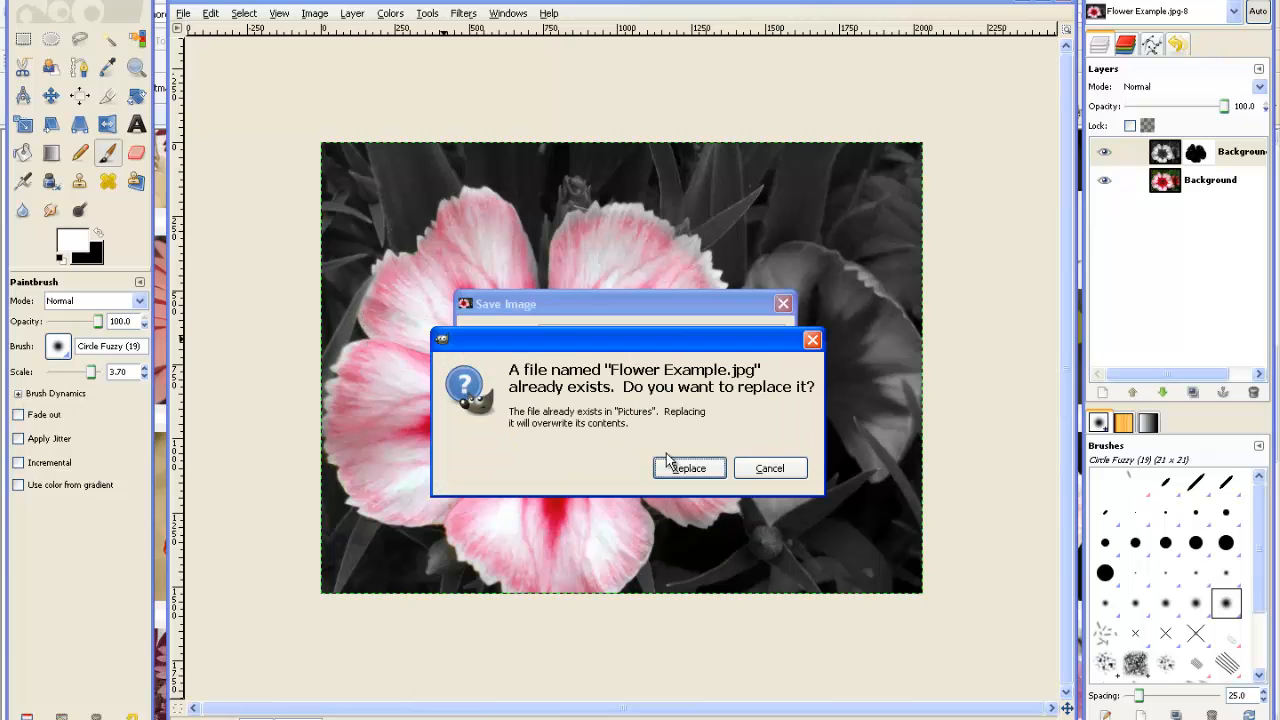
left_click(668, 464)
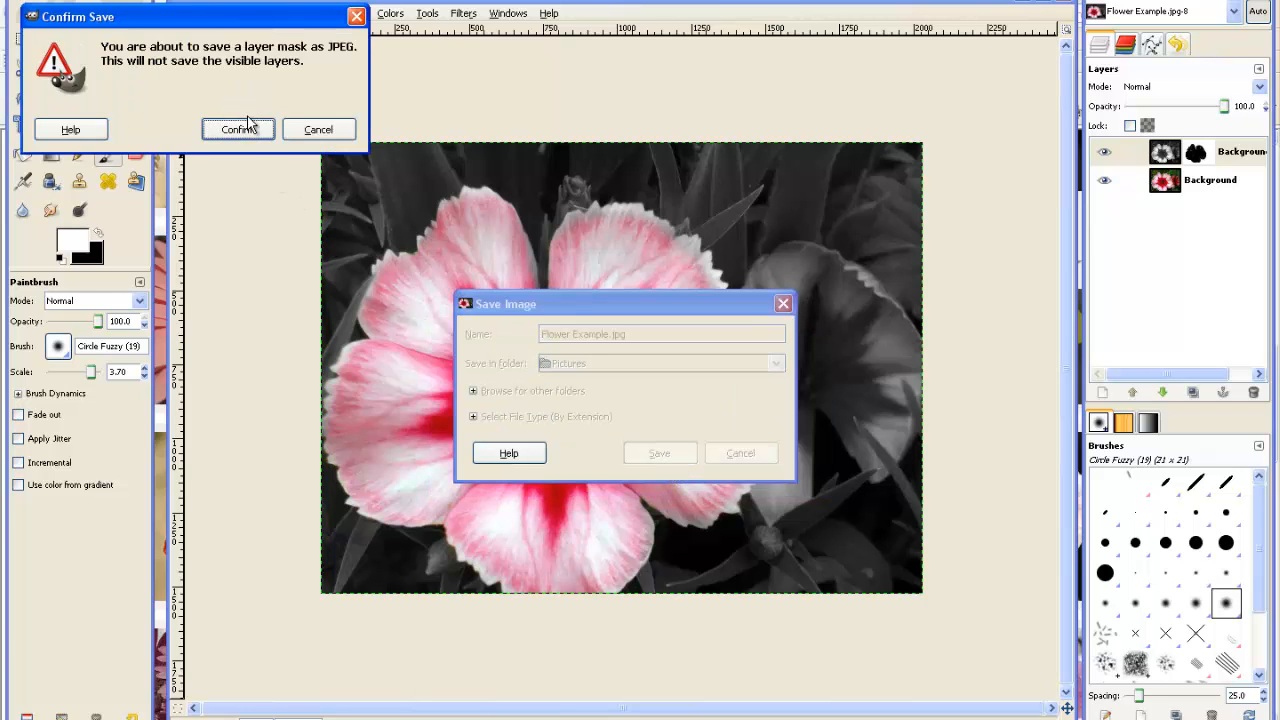
left_click(239, 137)
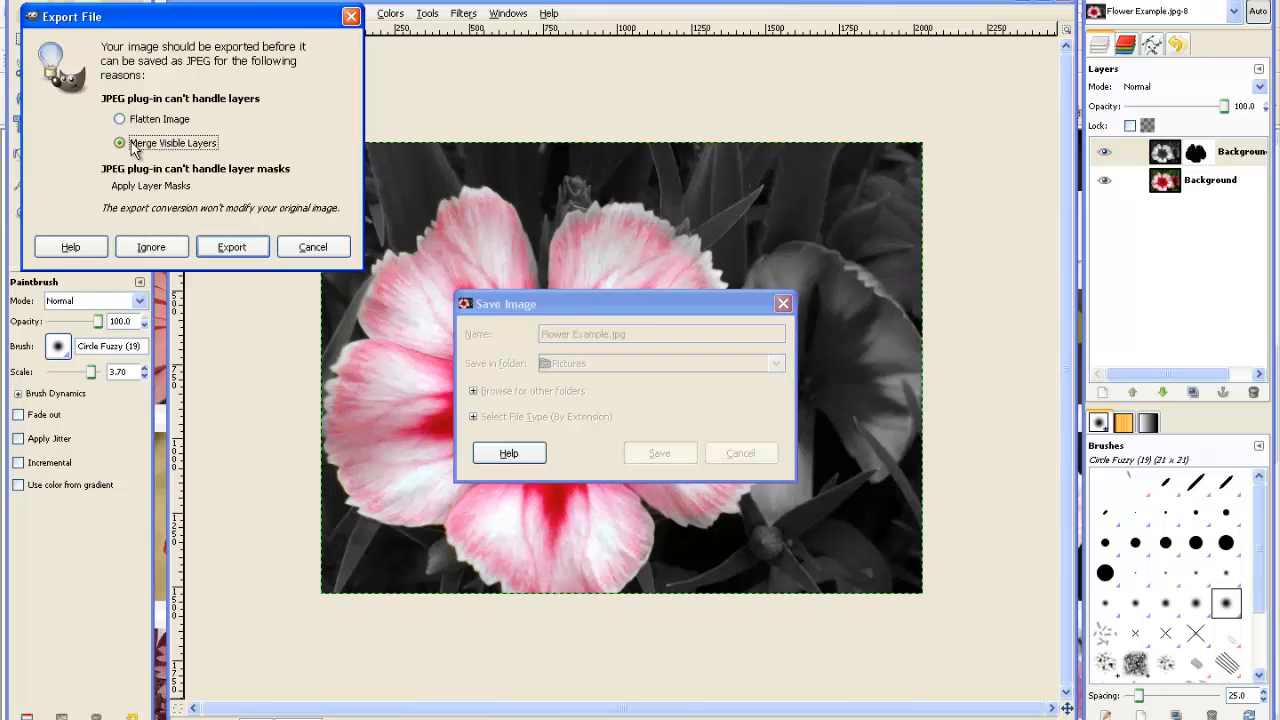
left_click(233, 246)
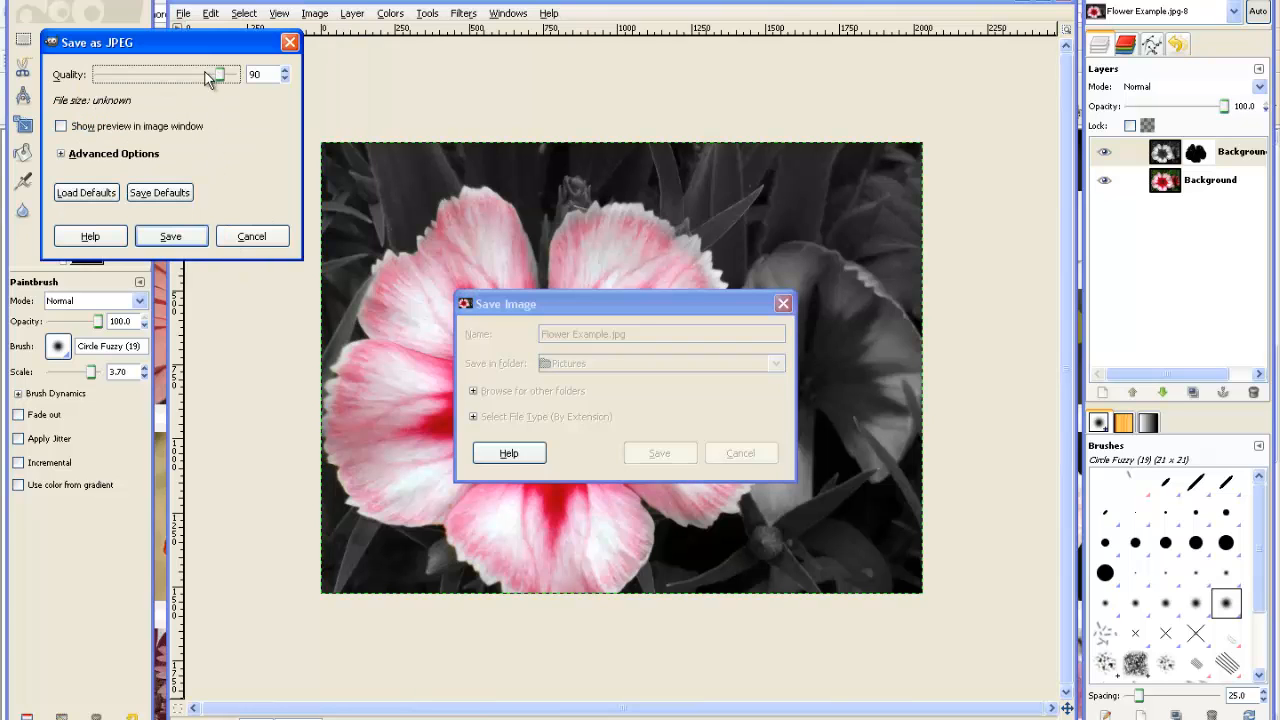
left_click(163, 241)
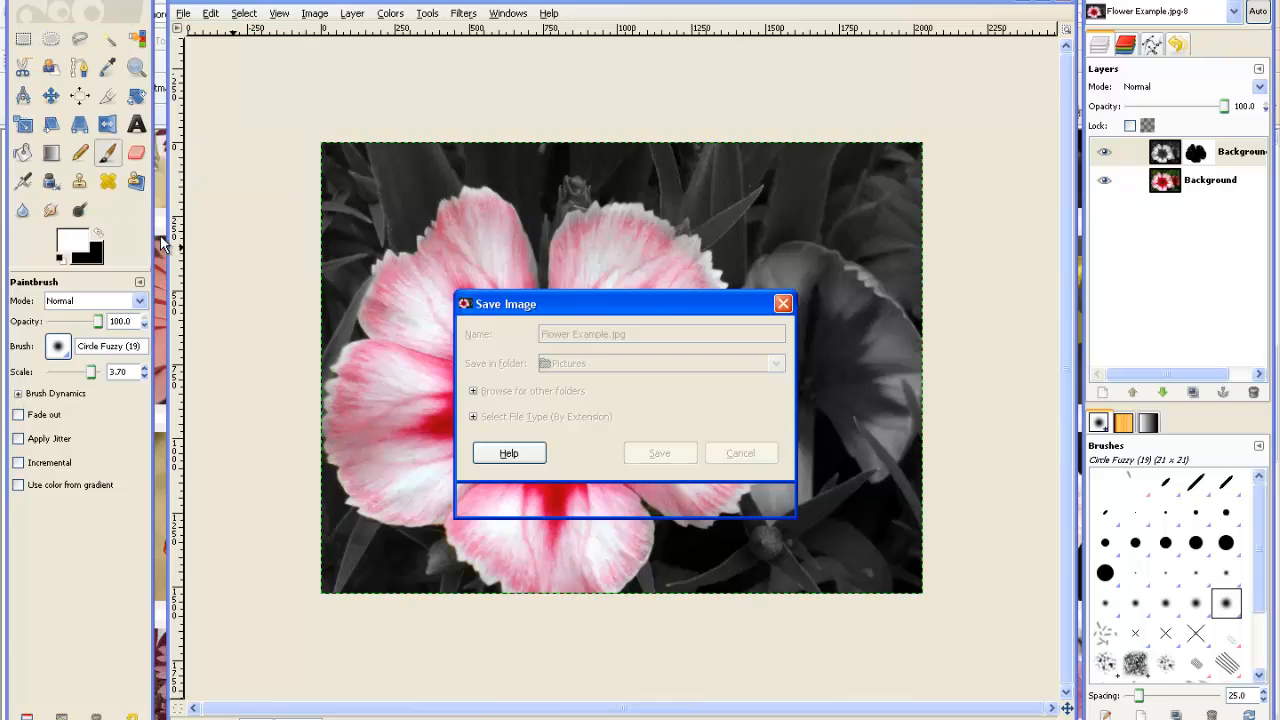